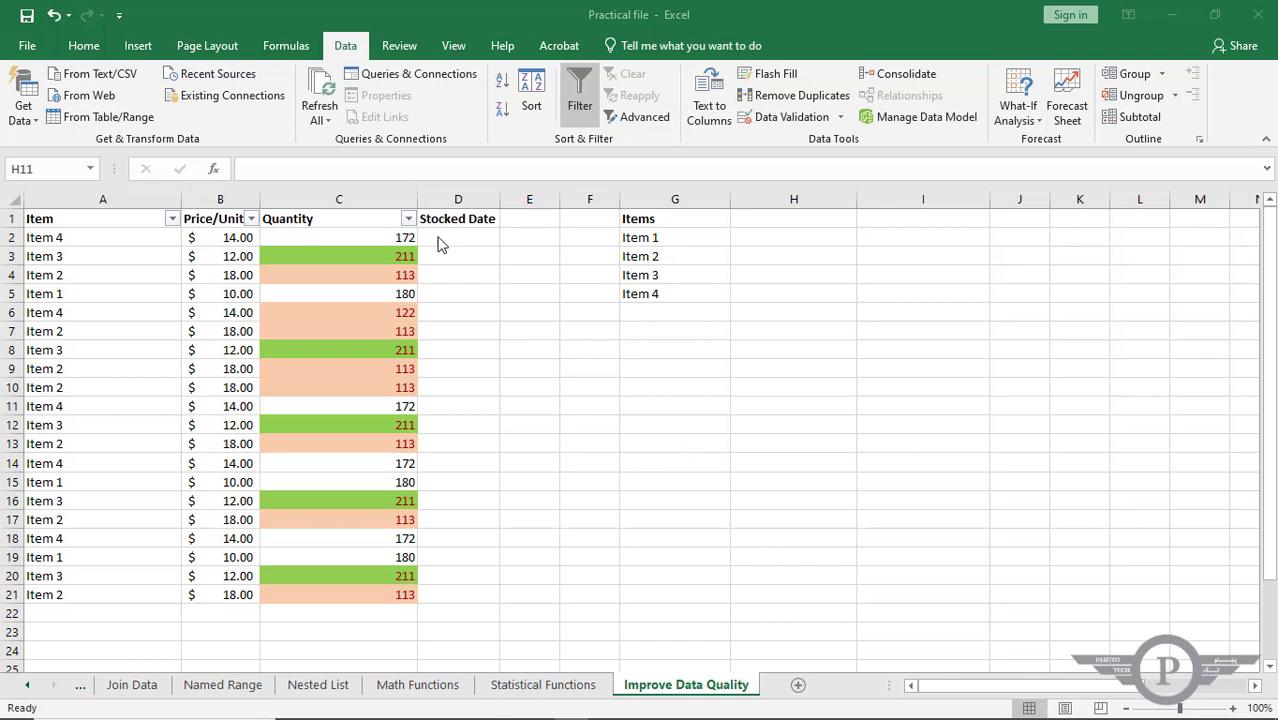
Step: Replace the item in cell A2 with the test text "rewr" and undo the entry
{"action": "left_click", "coordinate": [75, 237]}
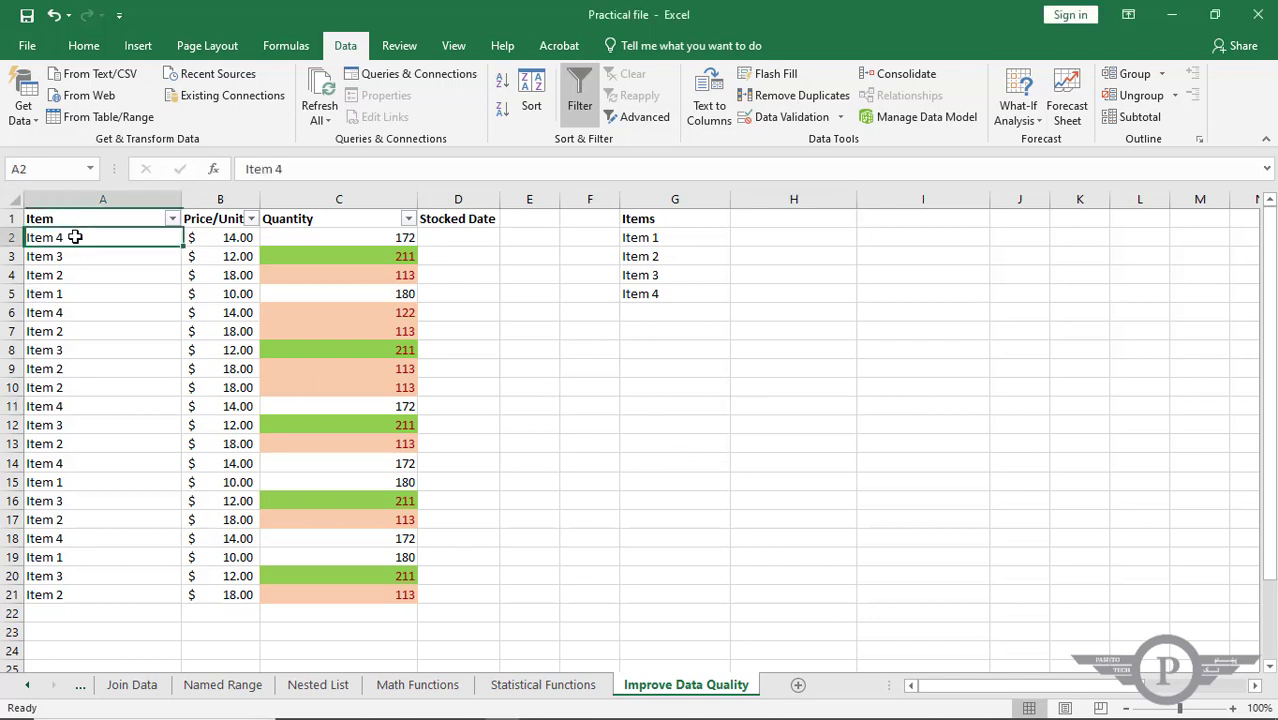
{"action": "left_click", "coordinate": [84, 45]}
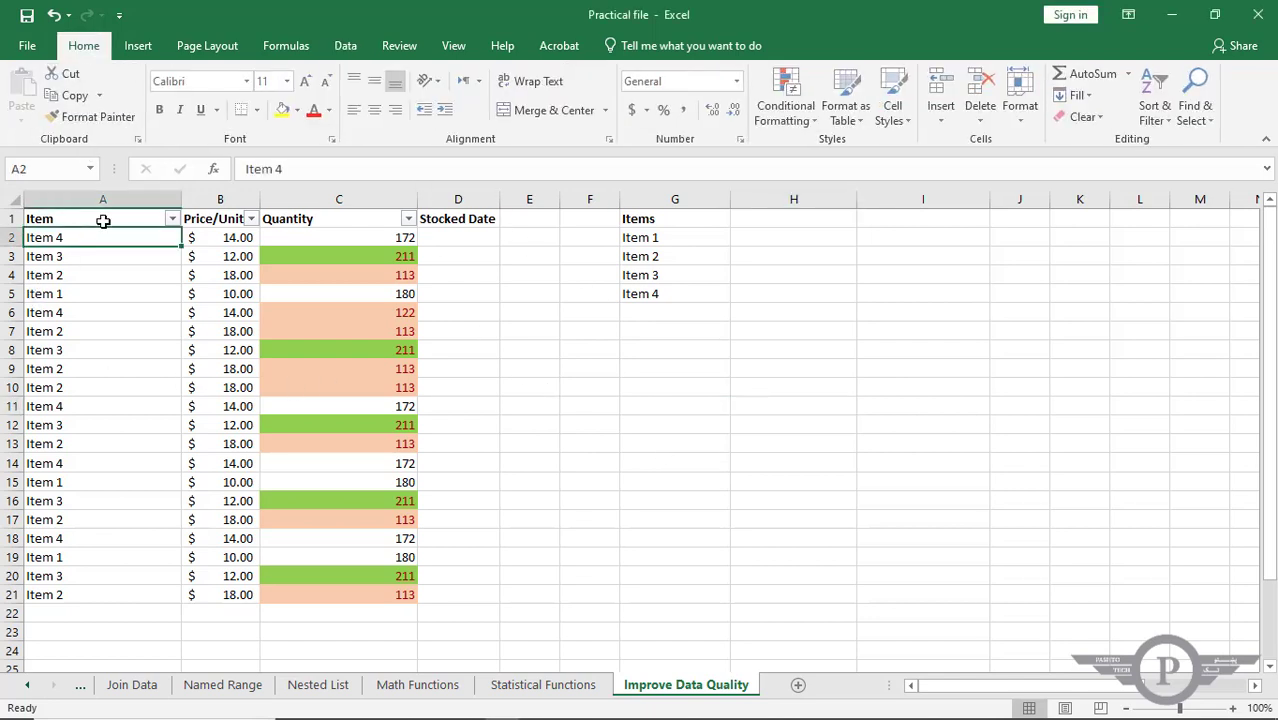
{"action": "double_click", "coordinate": [80, 237]}
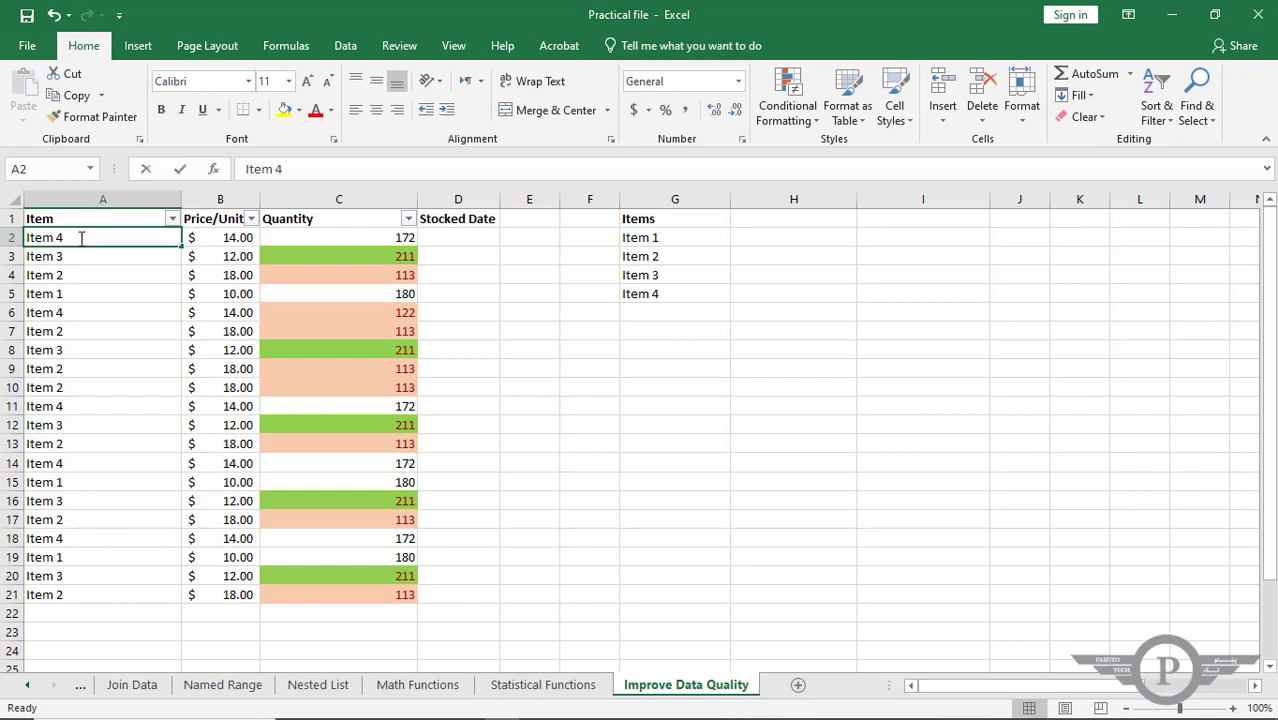
{"action": "key", "text": "shift+Home"}
{"action": "type", "text": "rewr"}
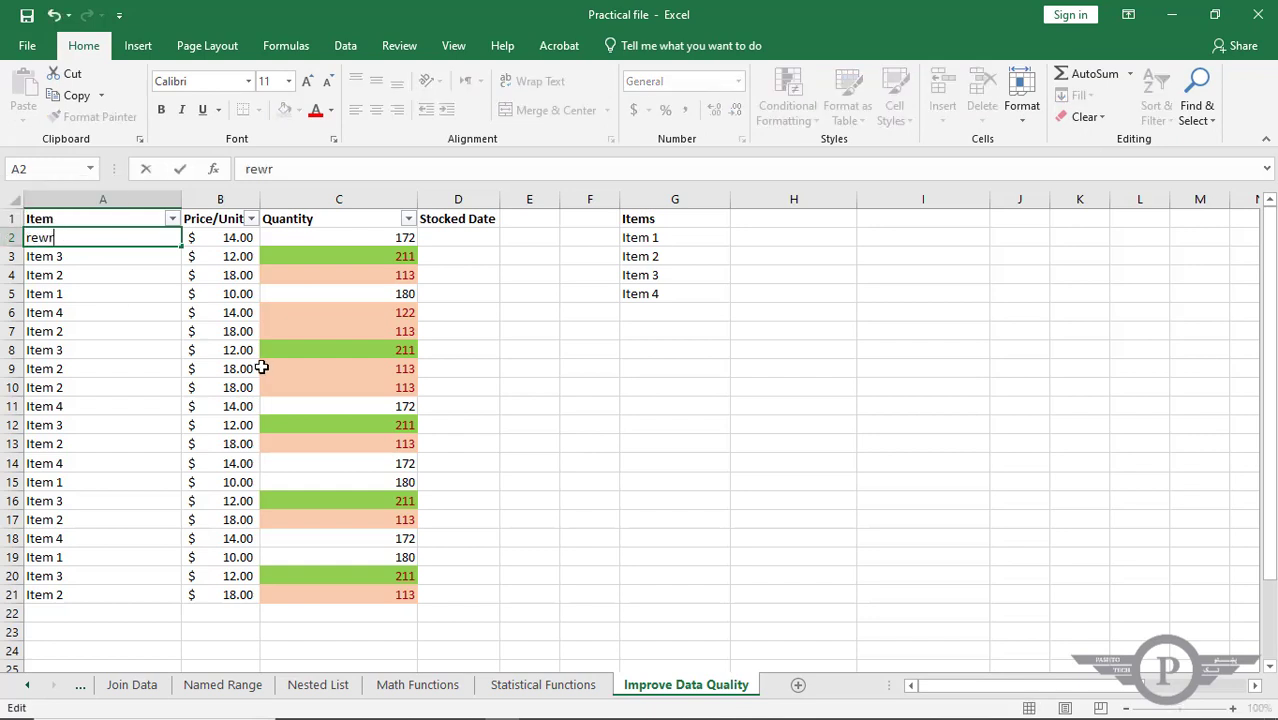
{"action": "key", "text": "Return"}
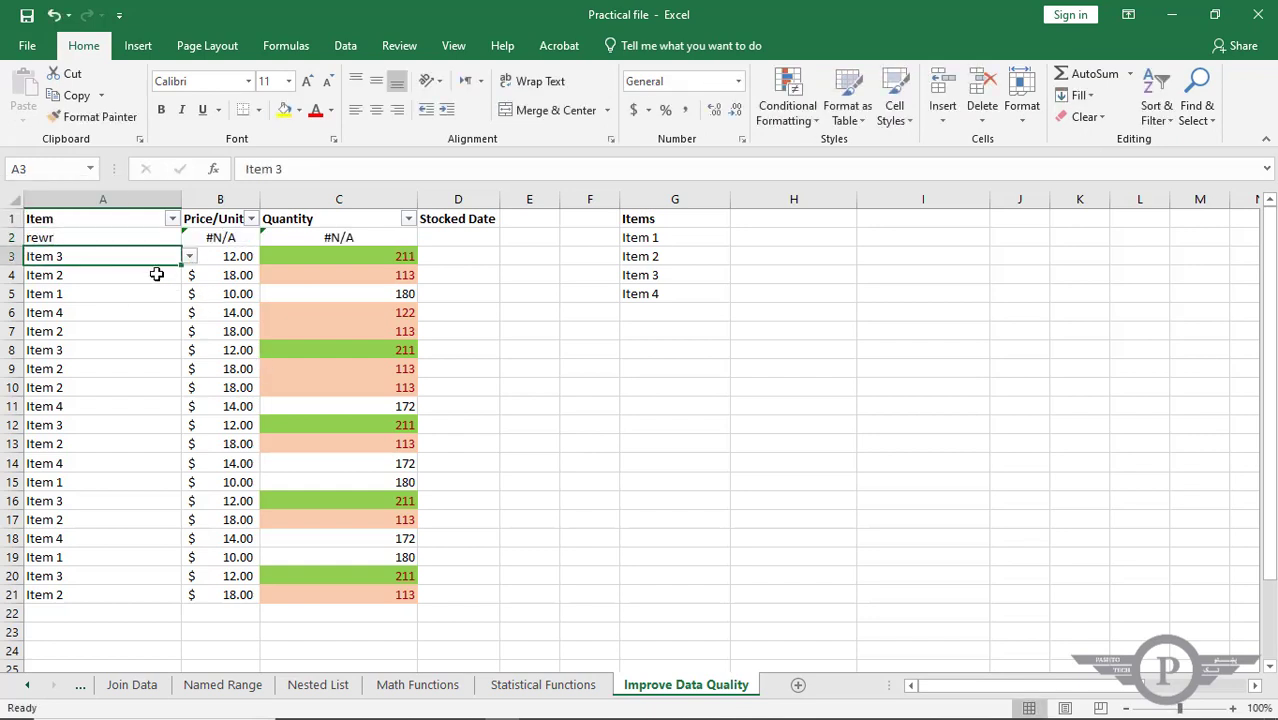
{"action": "left_click", "coordinate": [112, 236]}
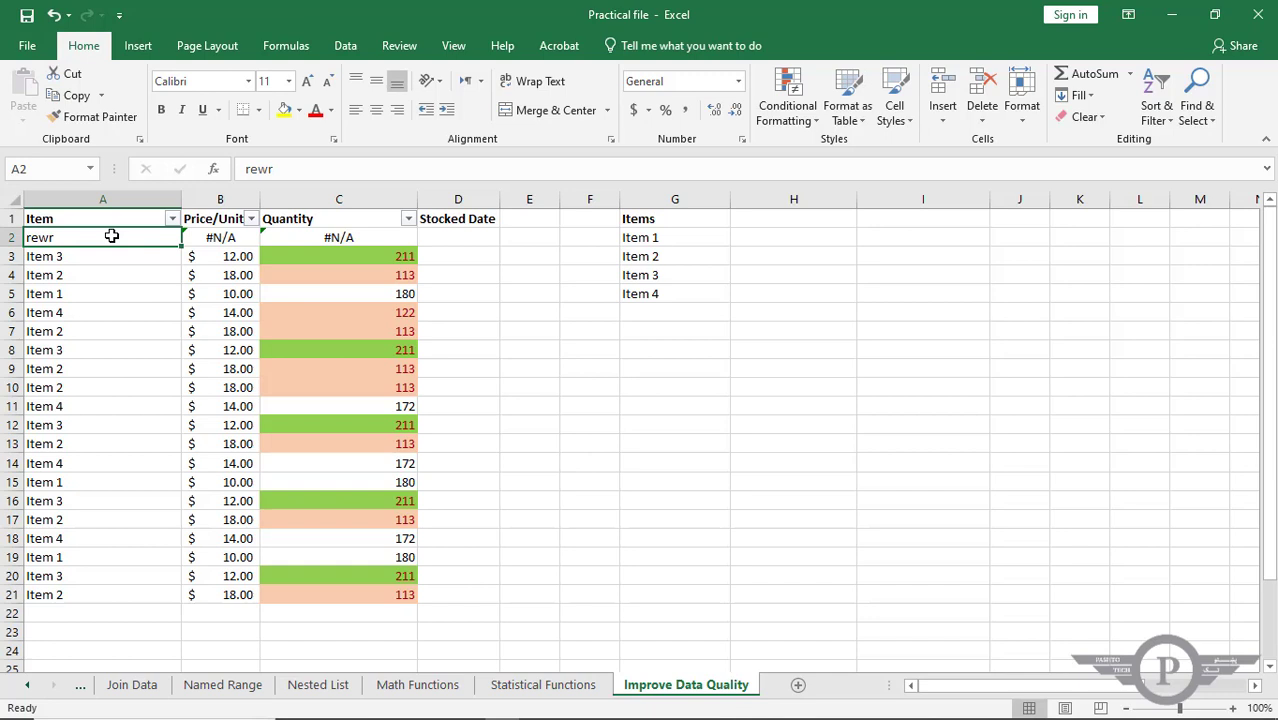
{"action": "key", "text": "ctrl+z"}
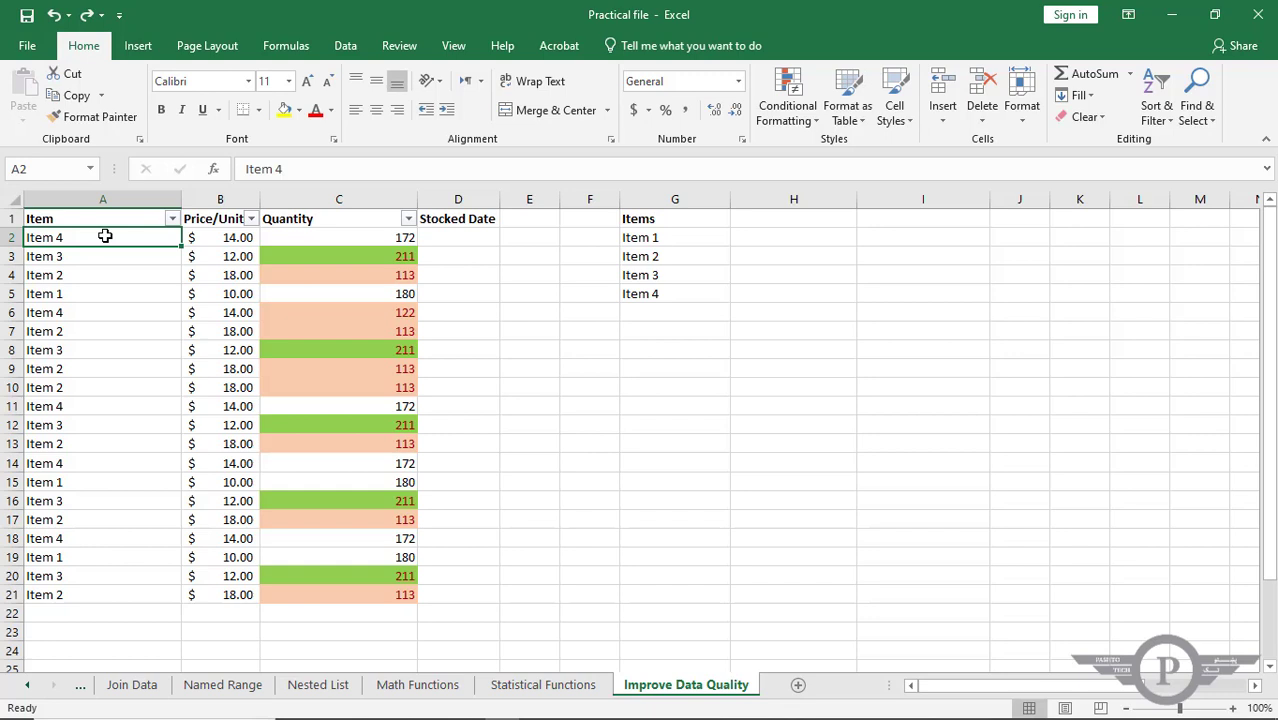
{"action": "left_click_drag", "start_coordinate": [94, 291], "coordinate": [108, 240]}
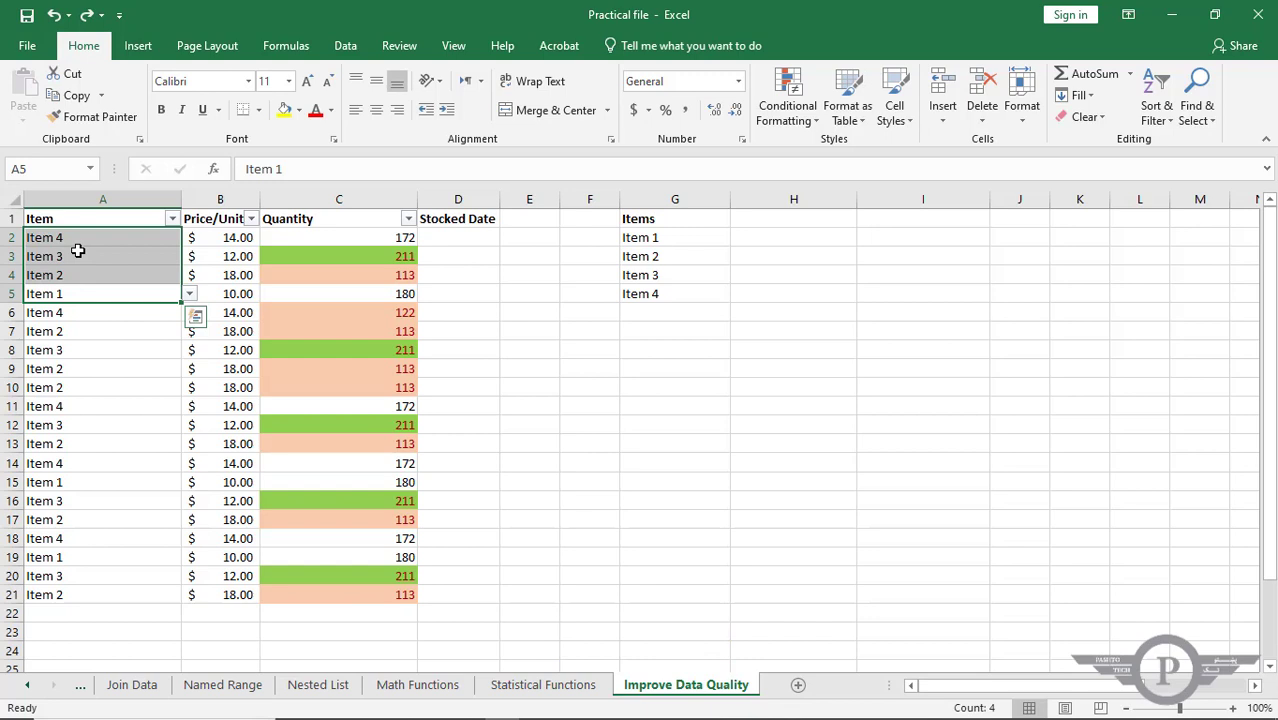
{"action": "left_click", "coordinate": [80, 316]}
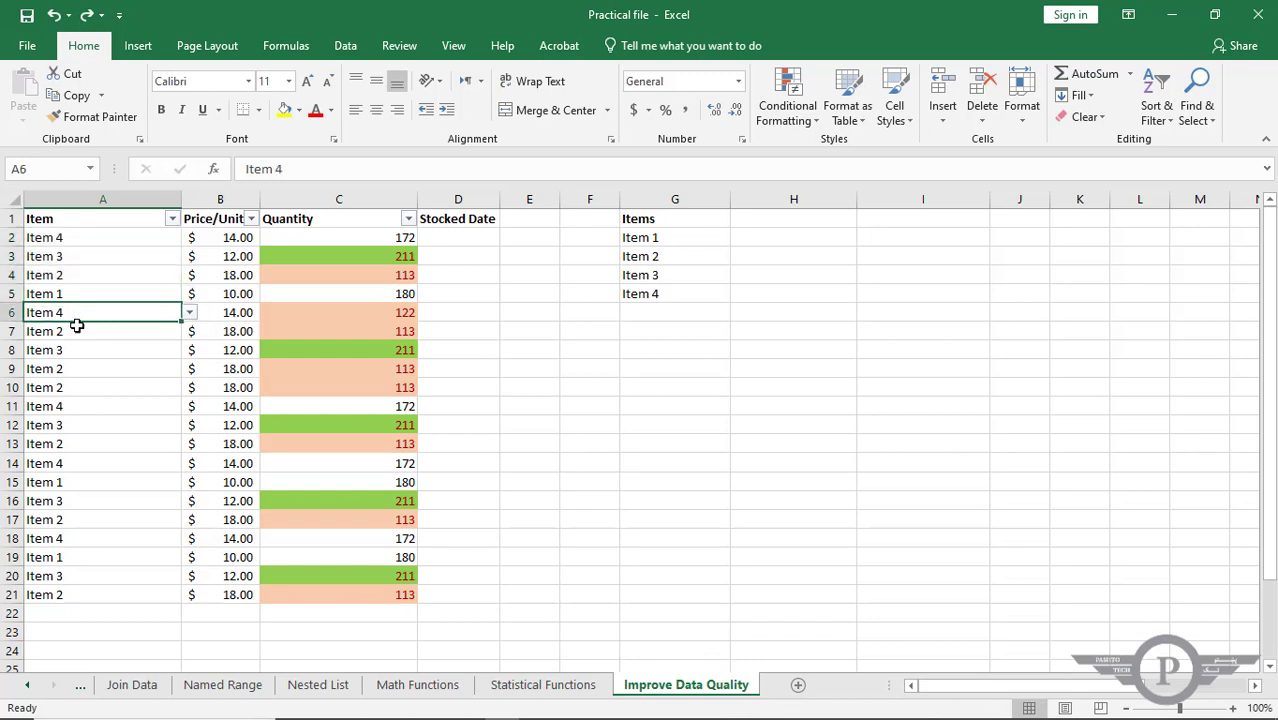
{"action": "left_click", "coordinate": [77, 334]}
{"action": "left_click", "coordinate": [75, 351]}
{"action": "left_click_drag", "start_coordinate": [83, 595], "coordinate": [104, 240]}
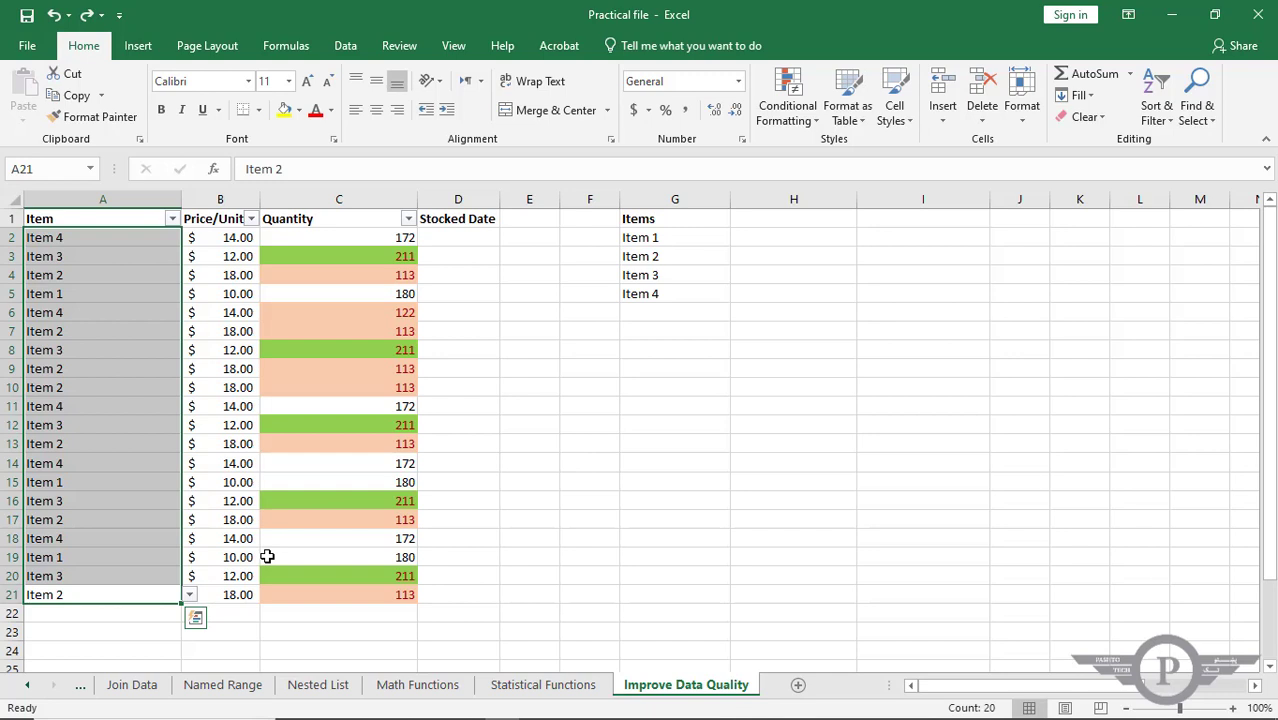
Step: Open data validation for the item cells A2:A21 and set the allowed criteria to List
{"action": "left_click", "coordinate": [85, 243]}
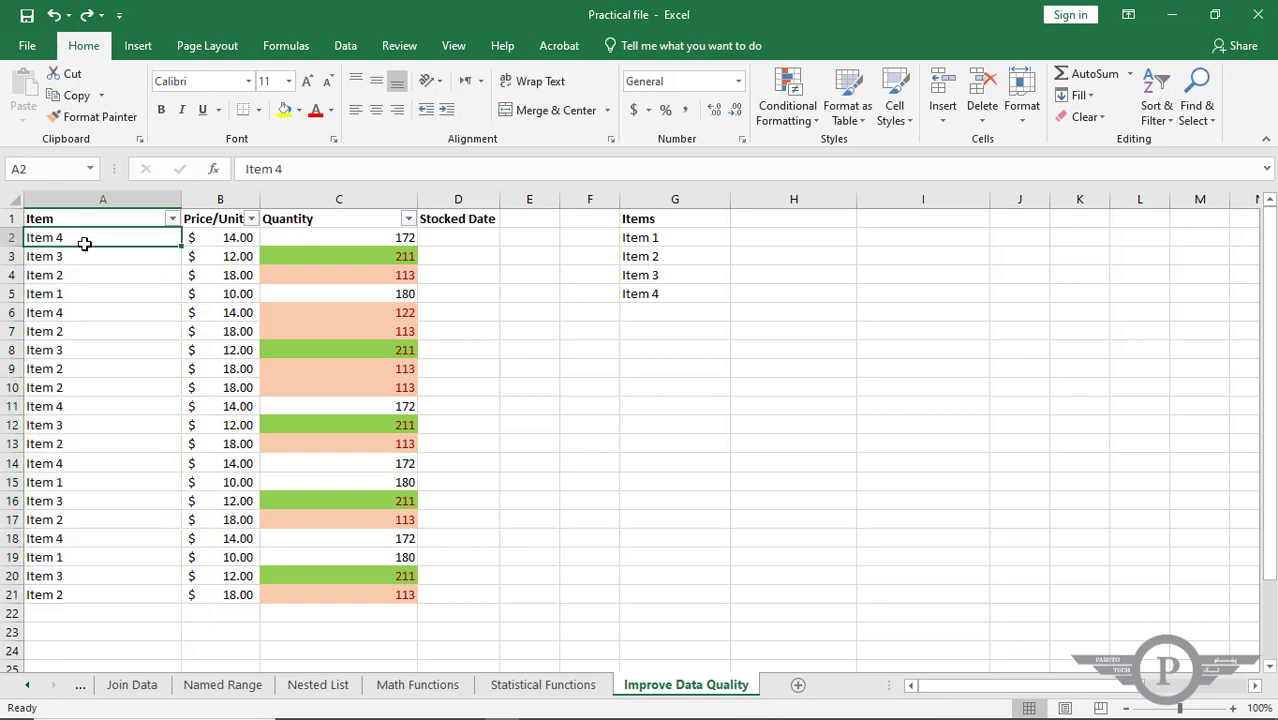
{"action": "left_click_drag", "start_coordinate": [85, 243], "coordinate": [81, 595]}
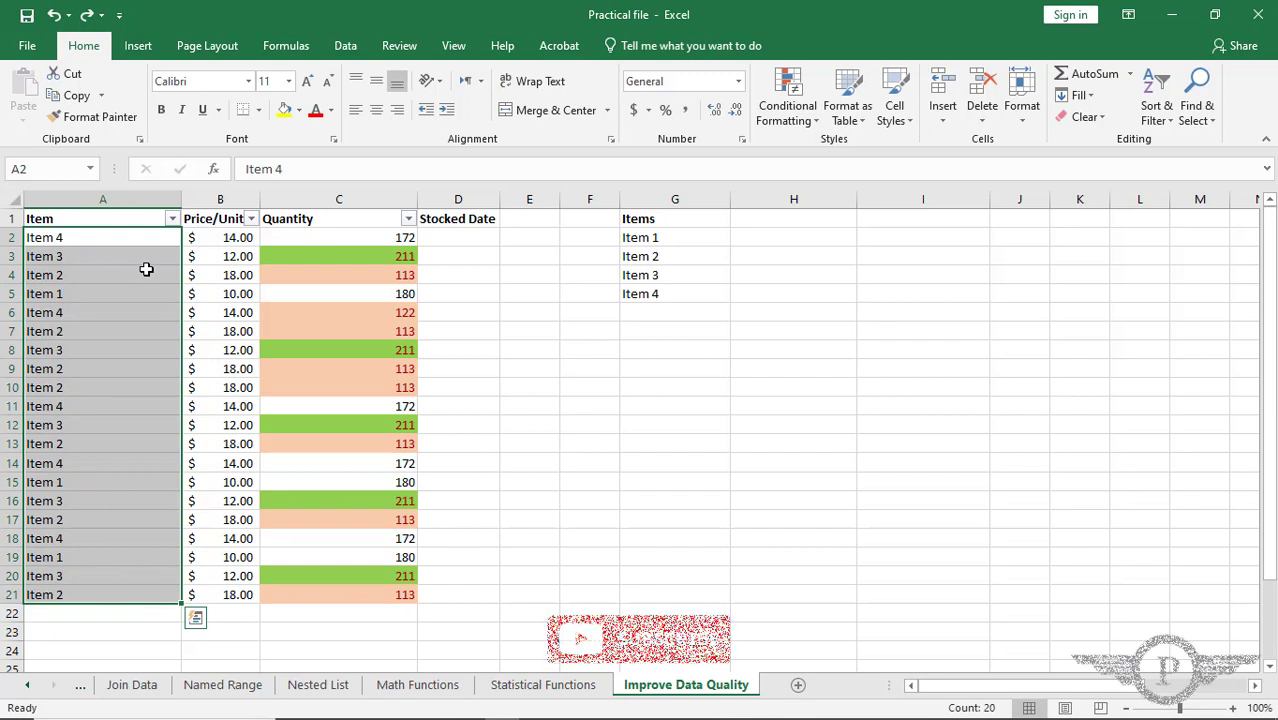
{"action": "left_click", "coordinate": [345, 46]}
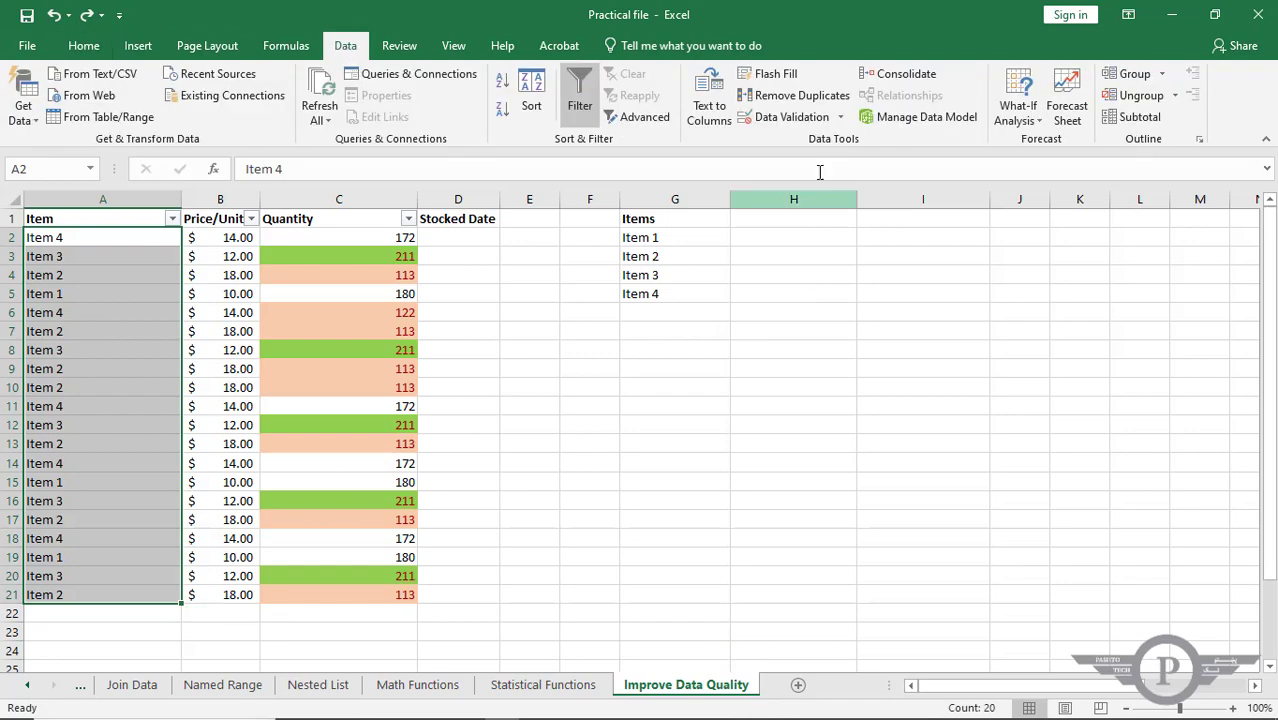
{"action": "left_click", "coordinate": [813, 121]}
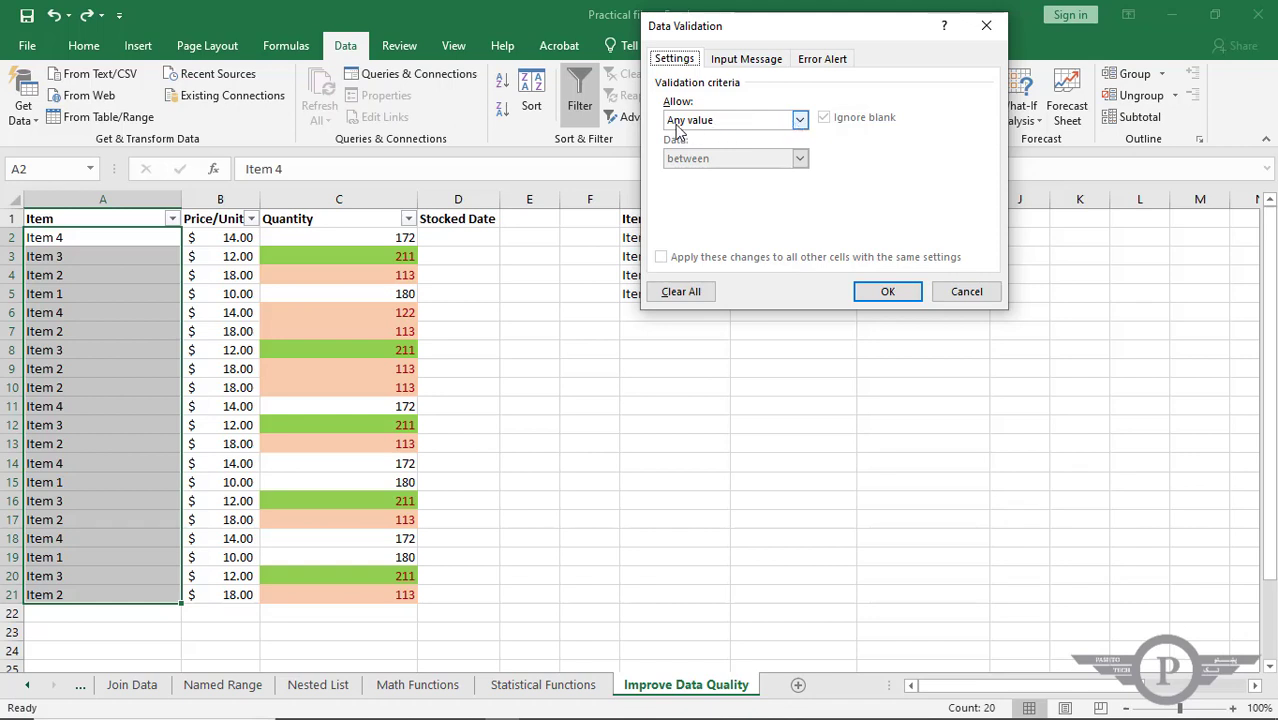
{"action": "left_click", "coordinate": [800, 121]}
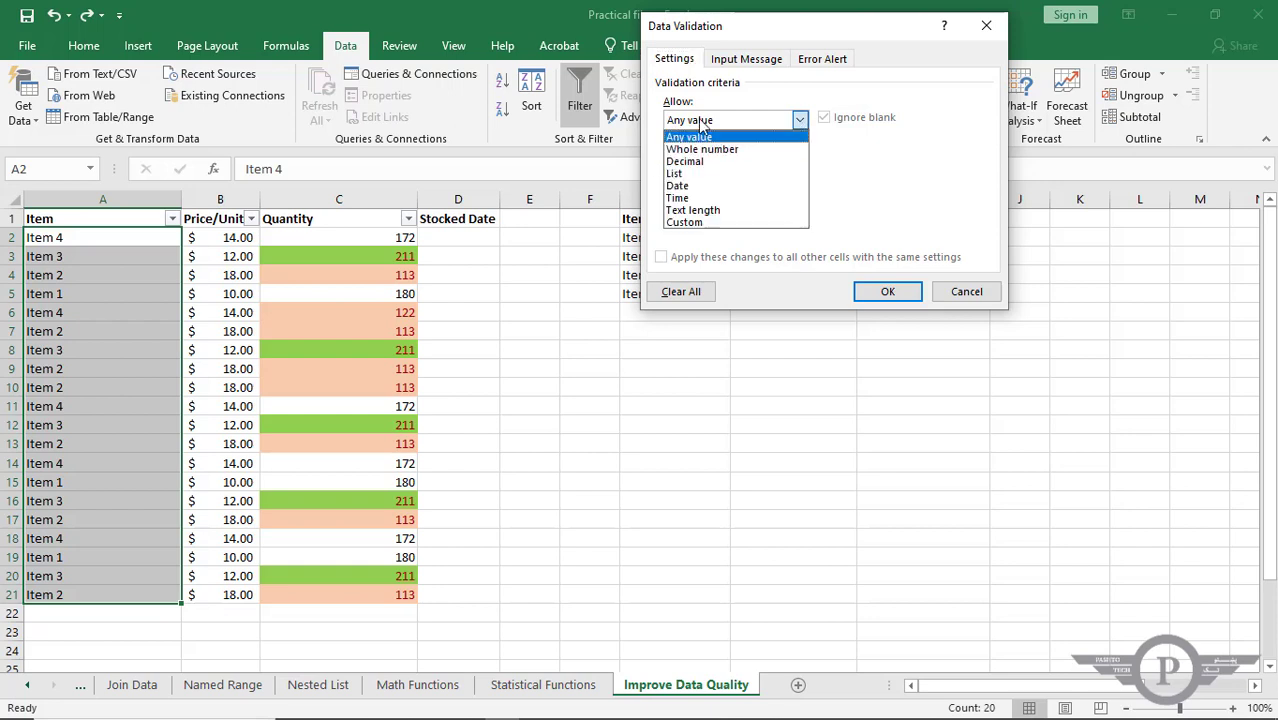
{"action": "left_click", "coordinate": [742, 176]}
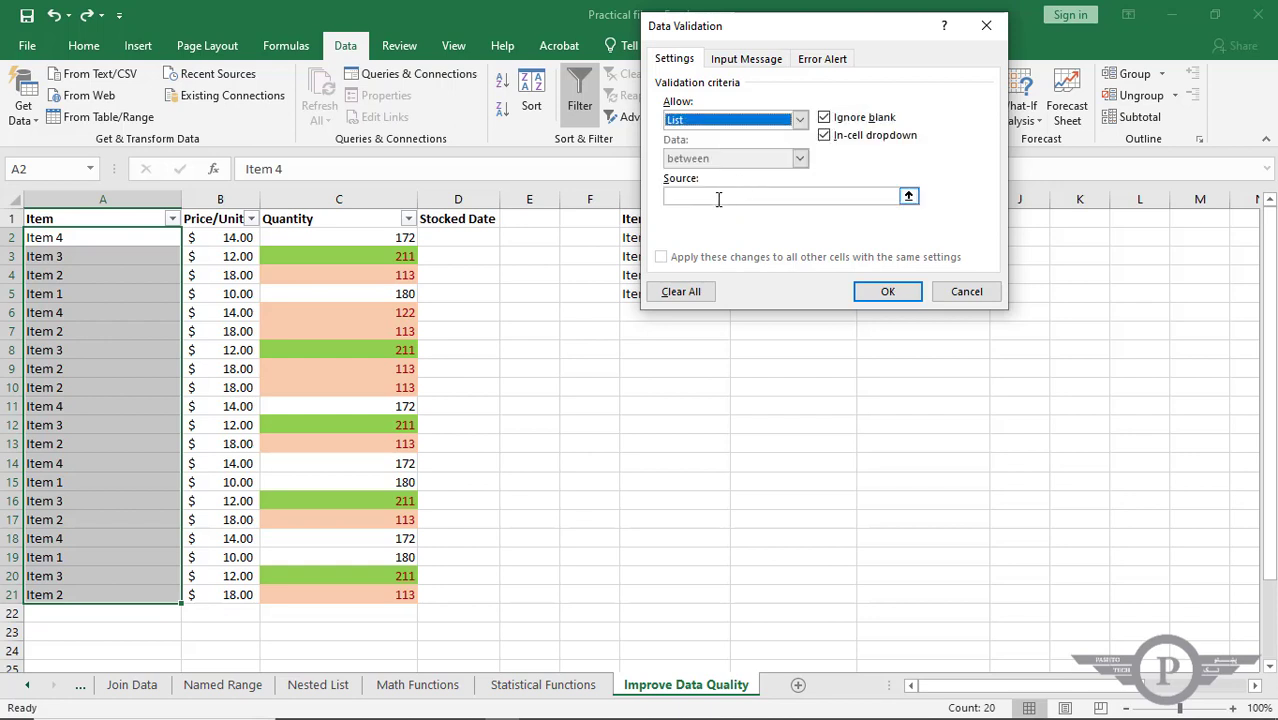
Step: Enter "Item 1,Item 2,Item 3,Item 4" as the validation list source and apply the rule
{"action": "left_click", "coordinate": [718, 197]}
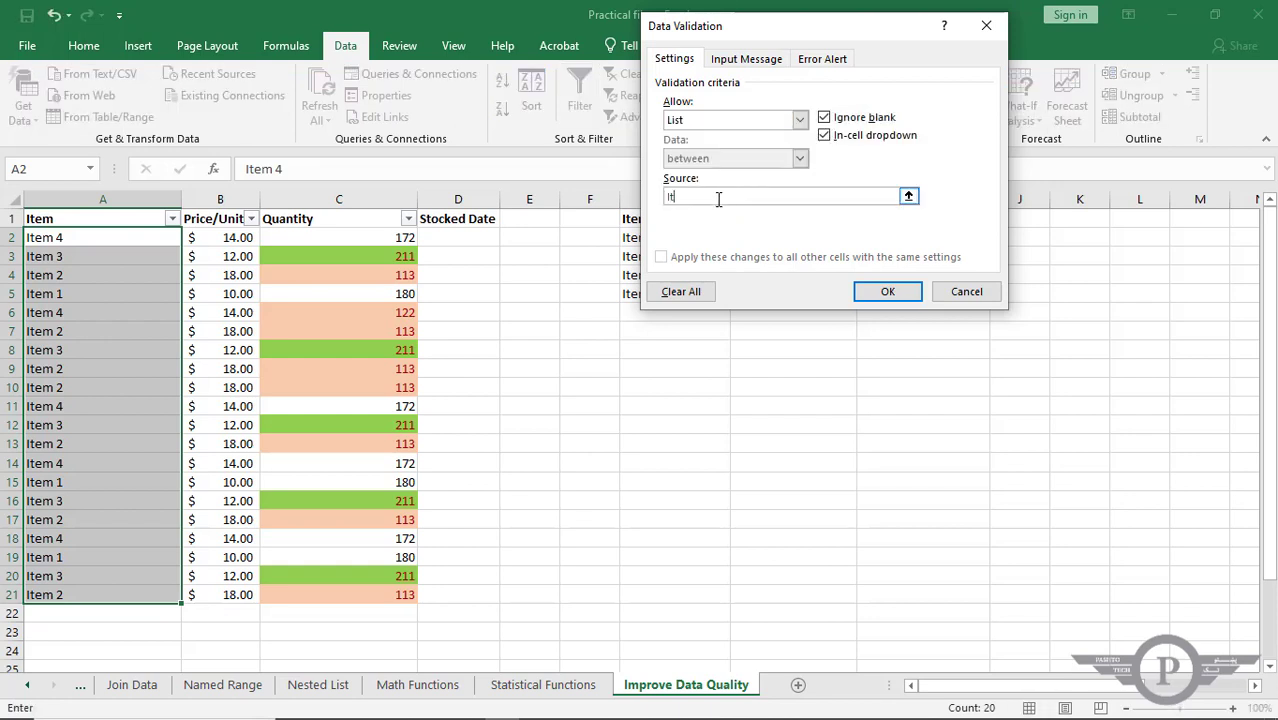
{"action": "type", "text": "Item 1,"}
{"action": "left_click_drag", "start_coordinate": [718, 199], "coordinate": [629, 200]}
{"action": "key", "text": "ctrl+c"}
{"action": "left_click", "coordinate": [746, 196]}
{"action": "key", "text": "ctrl+v"}
{"action": "key", "text": "Return"}
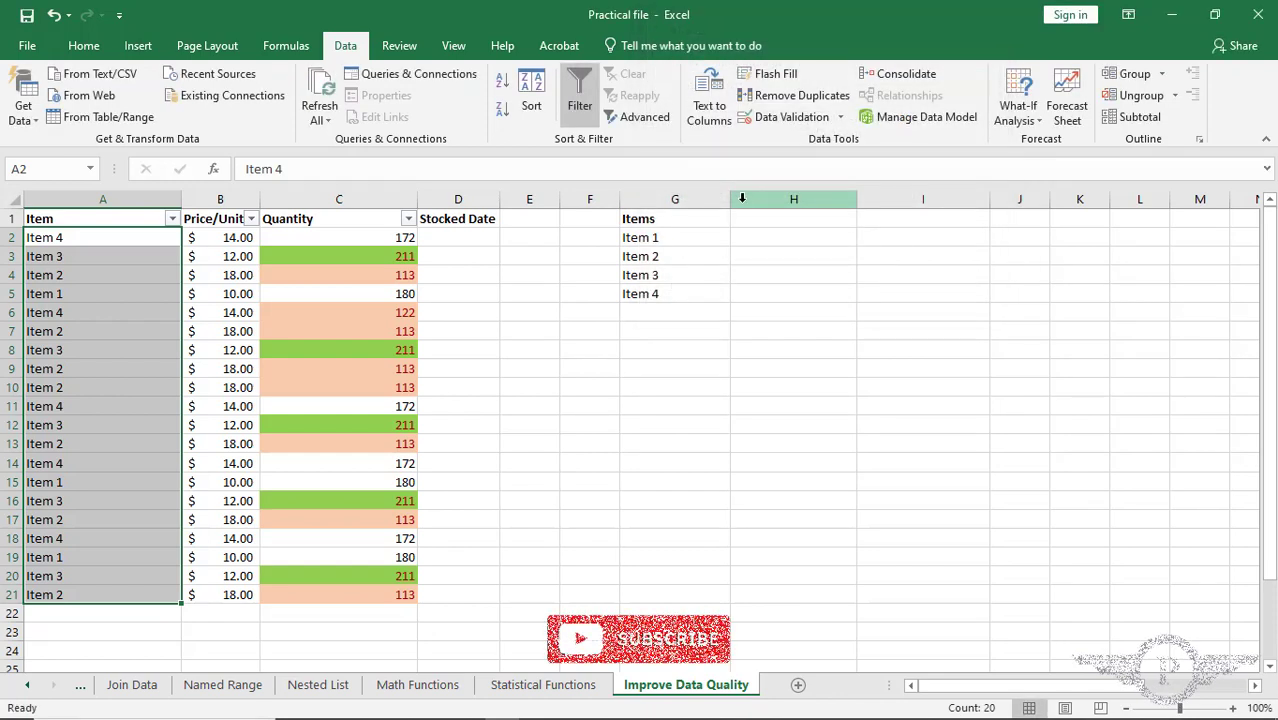
Step: Check the dropdown choices in cell A2 and try the dropdown in cell A6, picking Item 3 and finally Item 2
{"action": "left_click", "coordinate": [110, 242]}
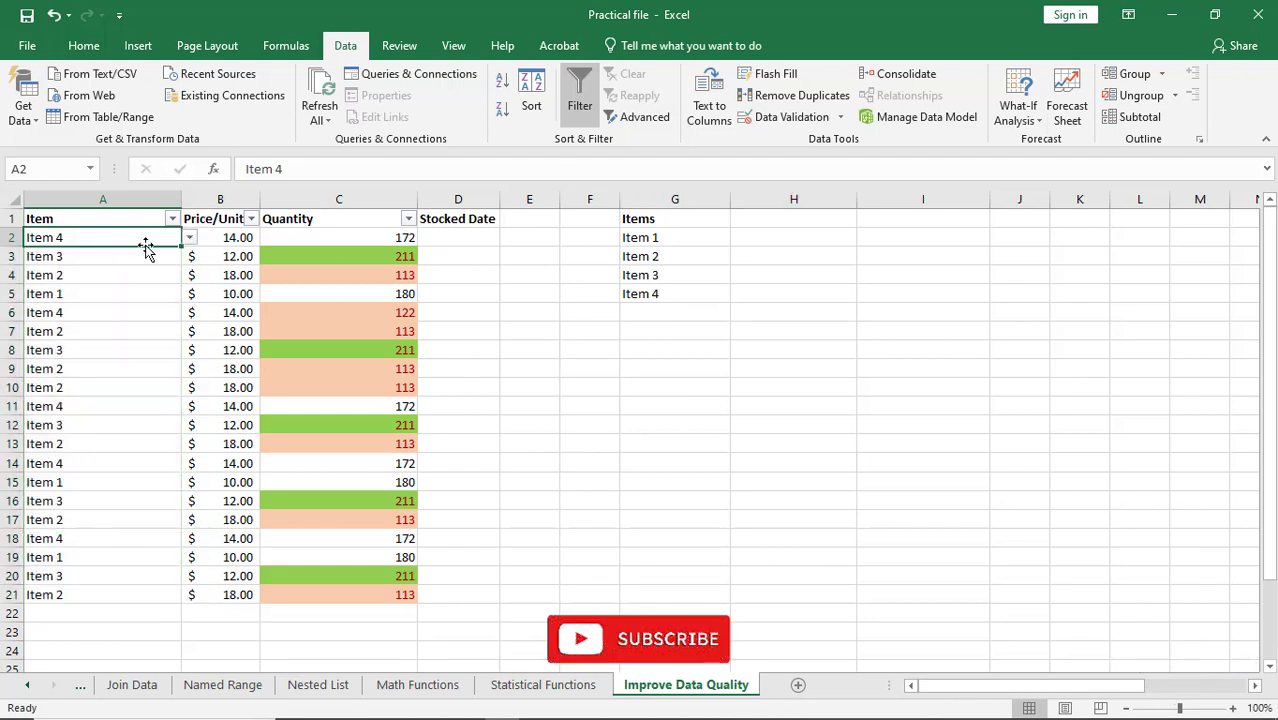
{"action": "left_click", "coordinate": [189, 240]}
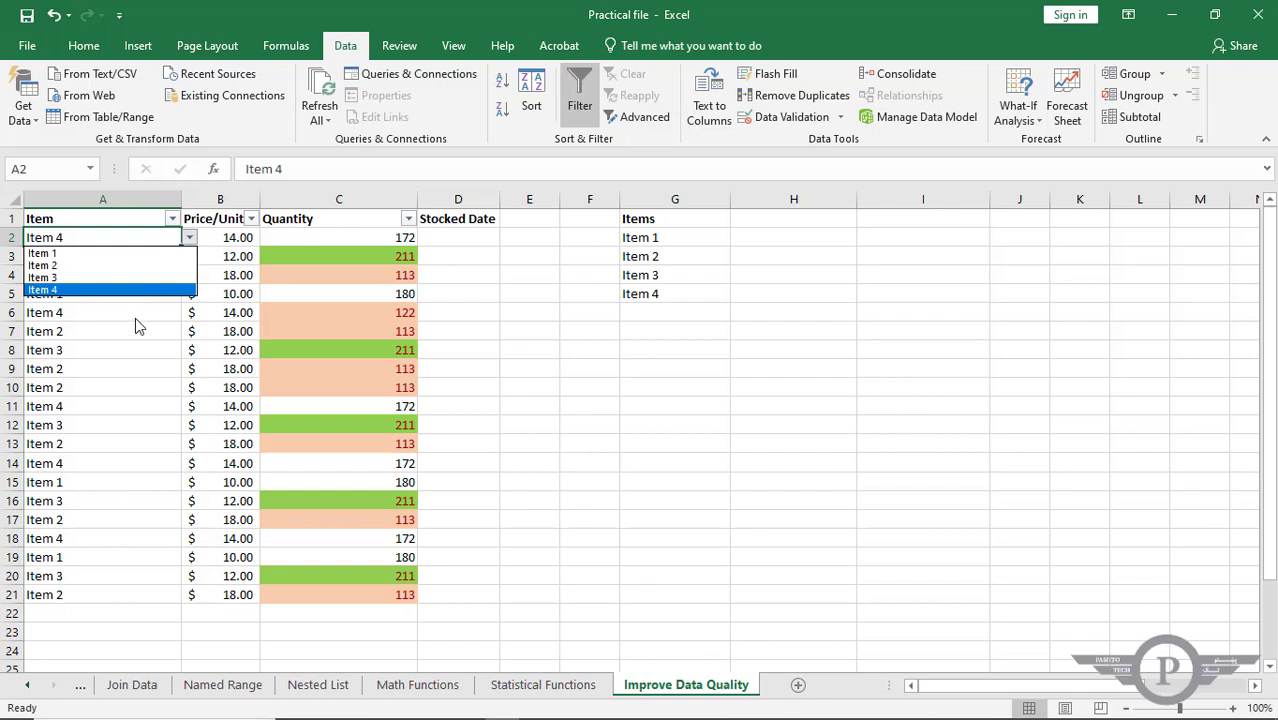
{"action": "left_click", "coordinate": [135, 318]}
{"action": "left_click", "coordinate": [189, 313]}
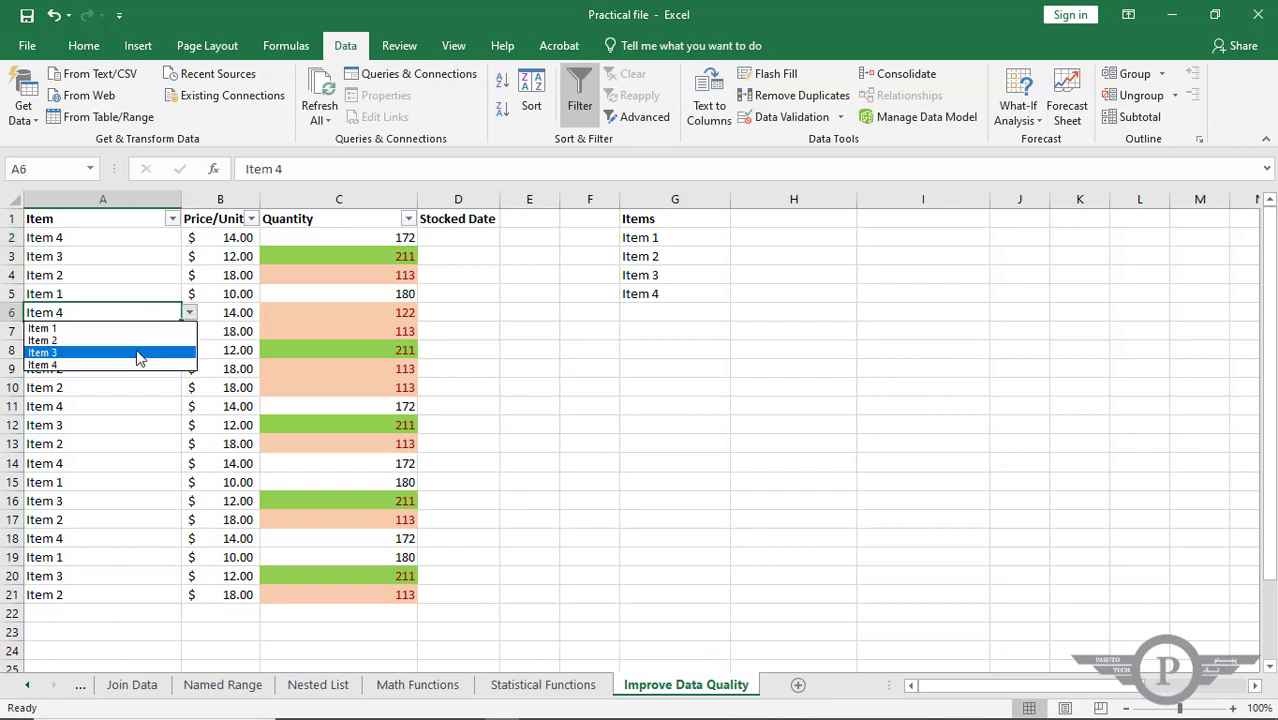
{"action": "left_click", "coordinate": [139, 356]}
{"action": "left_click", "coordinate": [189, 314]}
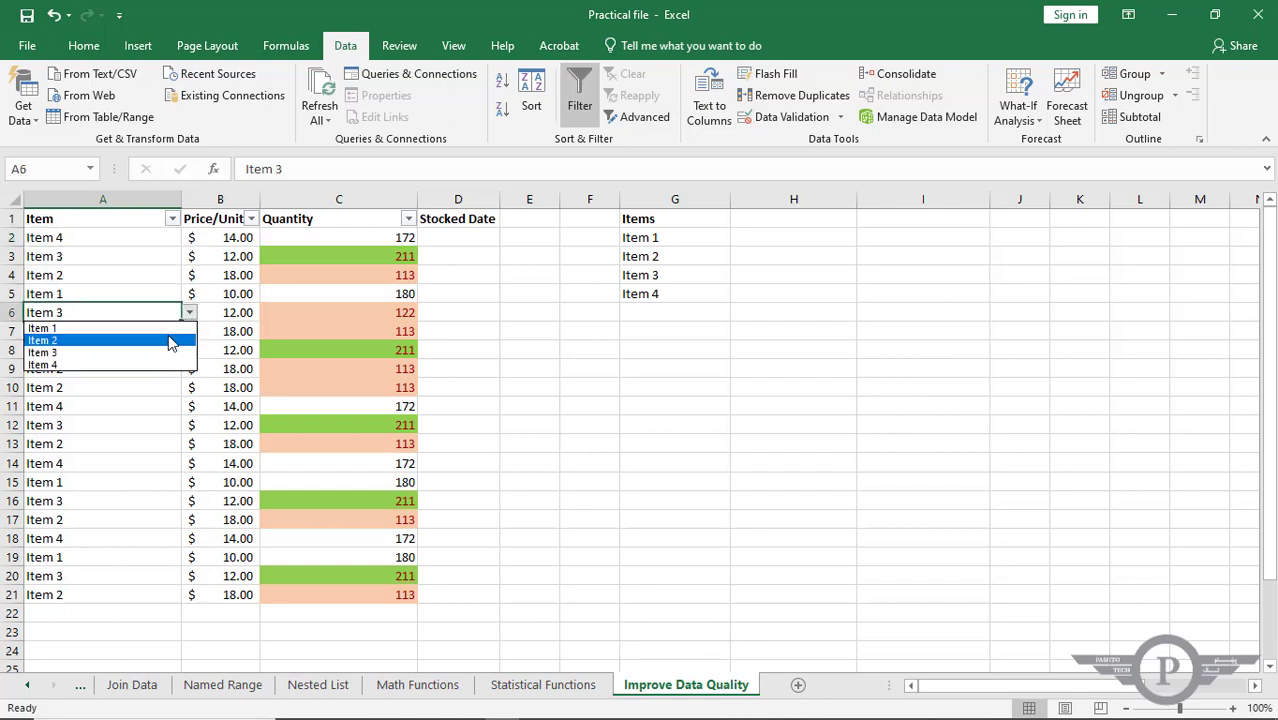
{"action": "left_click", "coordinate": [170, 344]}
{"action": "left_click", "coordinate": [187, 313]}
{"action": "left_click", "coordinate": [158, 344]}
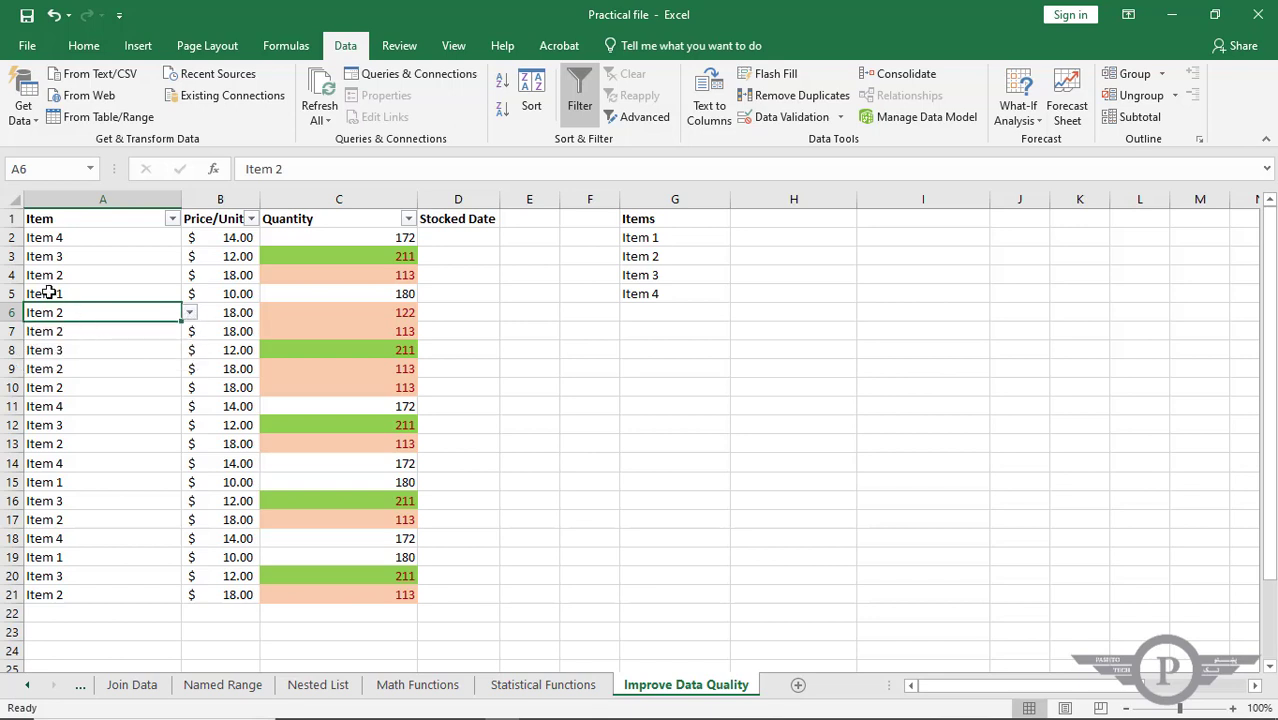
Step: Try to enter the invalid text "fdhf" in cell A5 and cancel the entry
{"action": "left_click", "coordinate": [50, 293]}
{"action": "type", "text": "fdhf"}
{"action": "key", "text": "Return"}
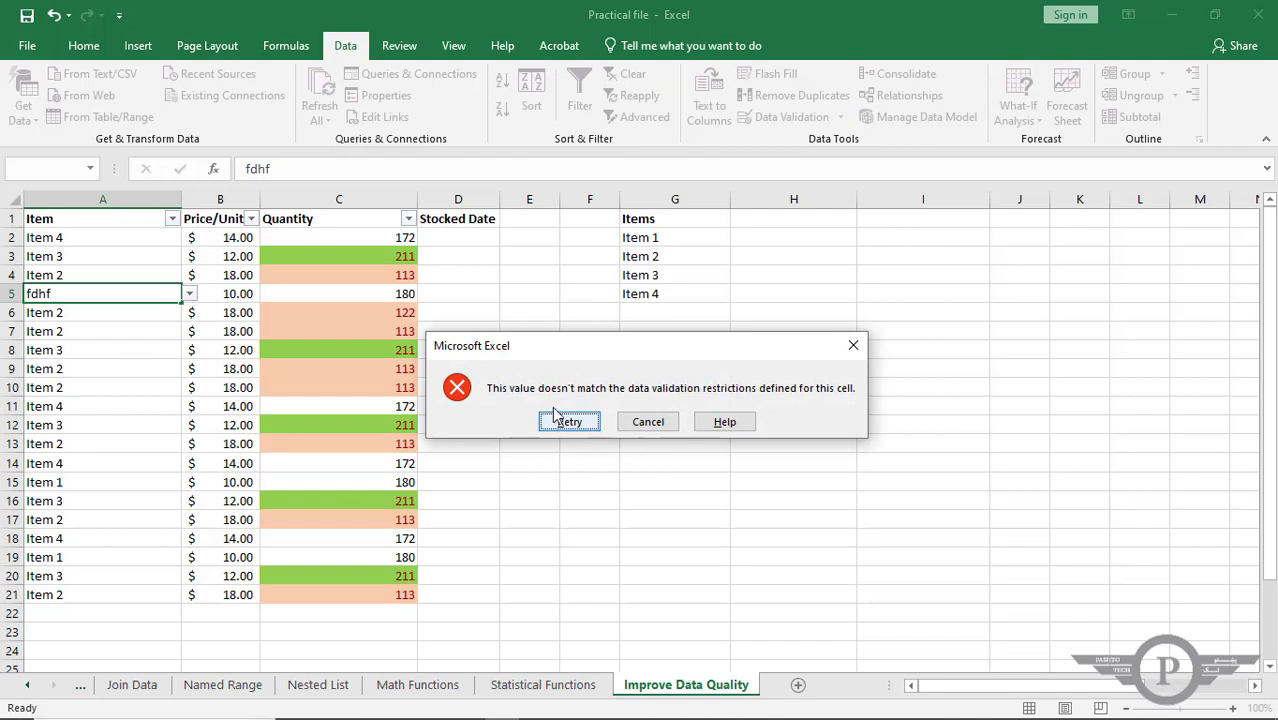
{"action": "left_click", "coordinate": [648, 422]}
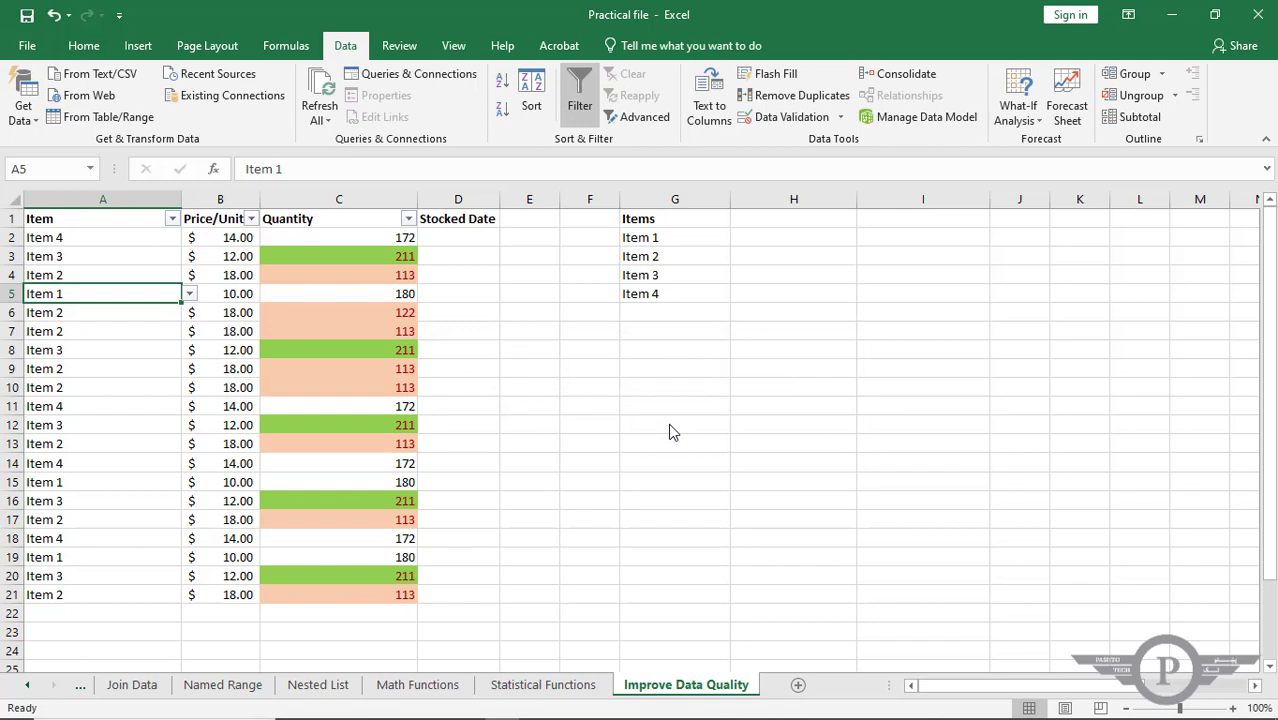
Step: Remove the list restriction from cells A2:A21 by clearing the source and setting the validation to allow Any value
{"action": "left_click_drag", "start_coordinate": [140, 592], "coordinate": [150, 236]}
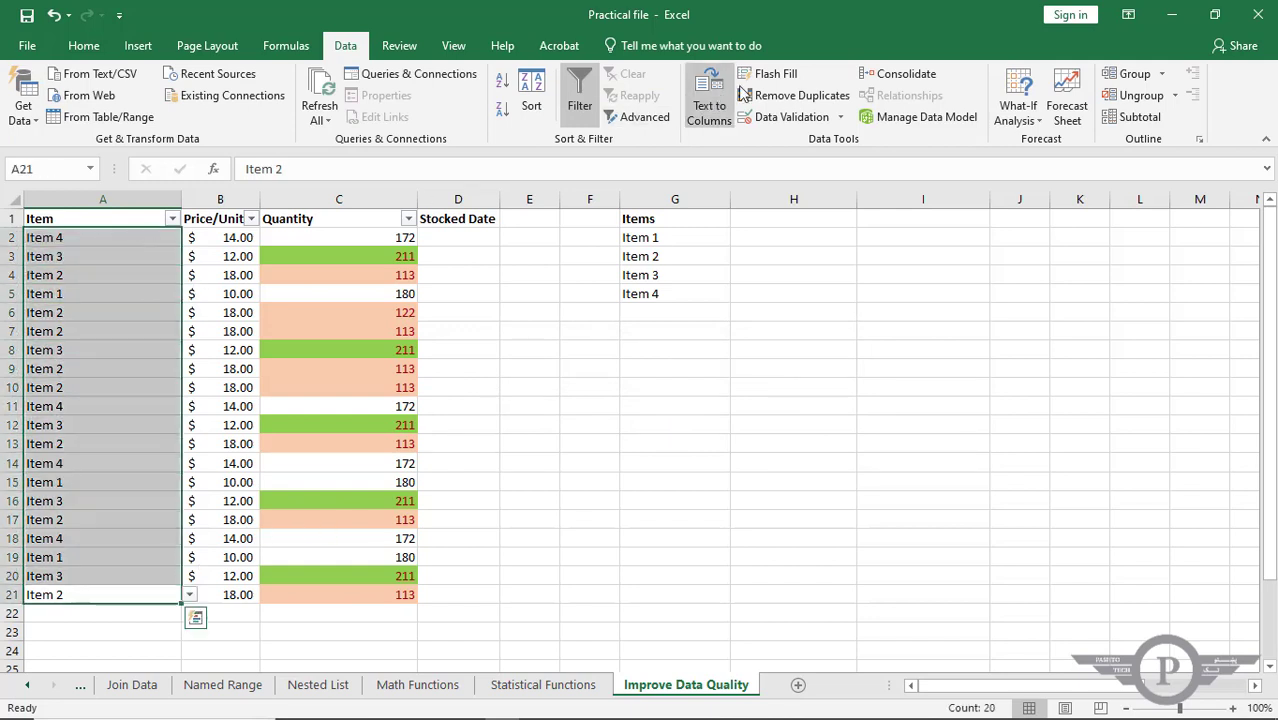
{"action": "left_click", "coordinate": [818, 118]}
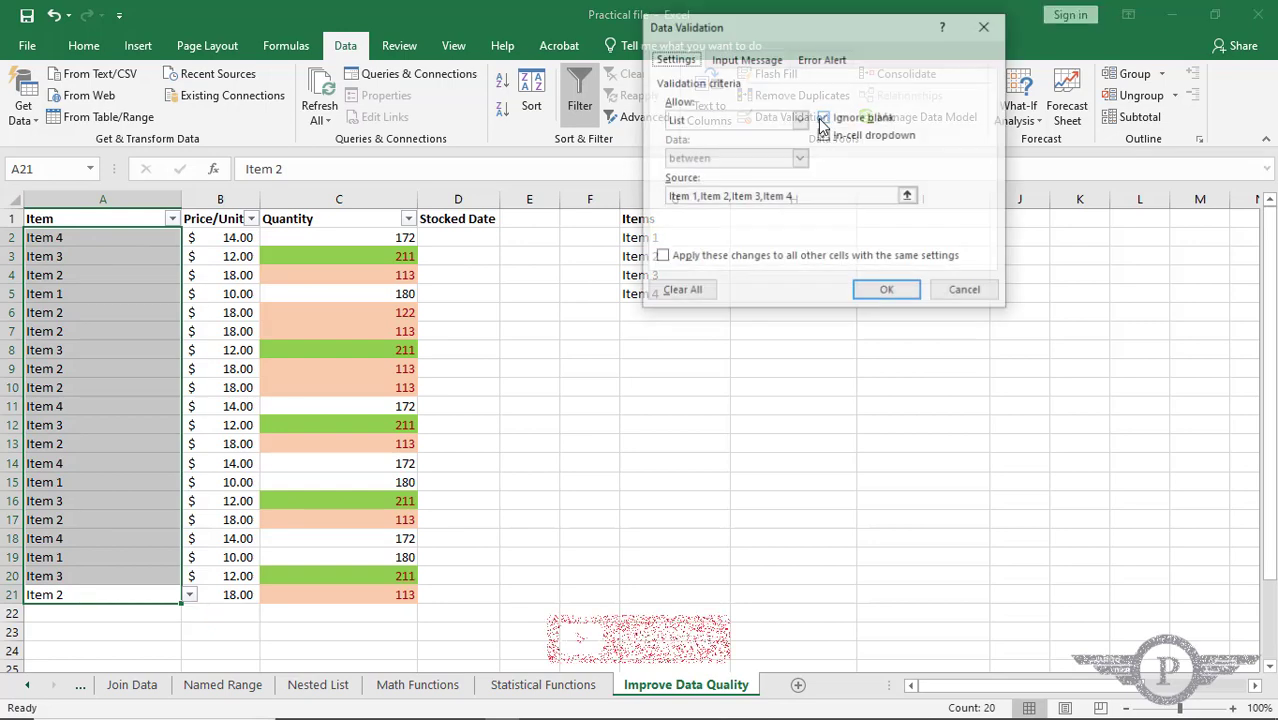
{"action": "left_click", "coordinate": [865, 197]}
{"action": "key", "text": "BackSpace"}
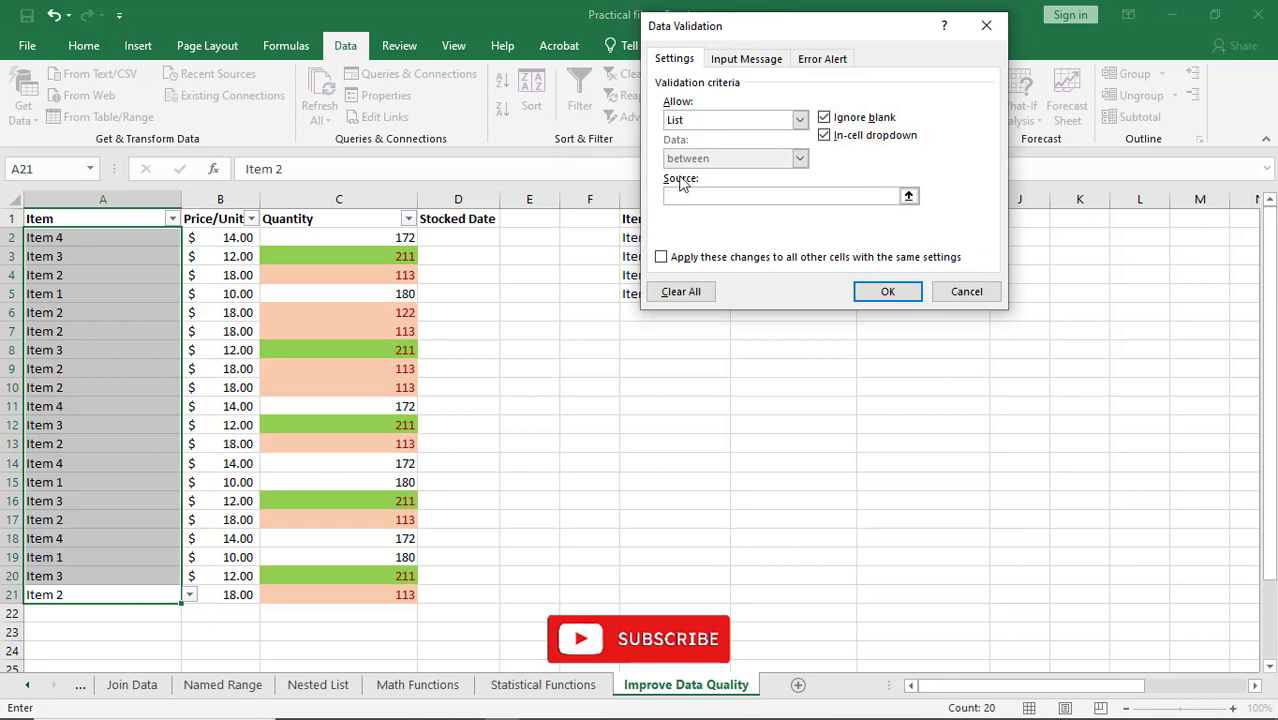
{"action": "left_click", "coordinate": [800, 119]}
{"action": "left_click", "coordinate": [700, 129]}
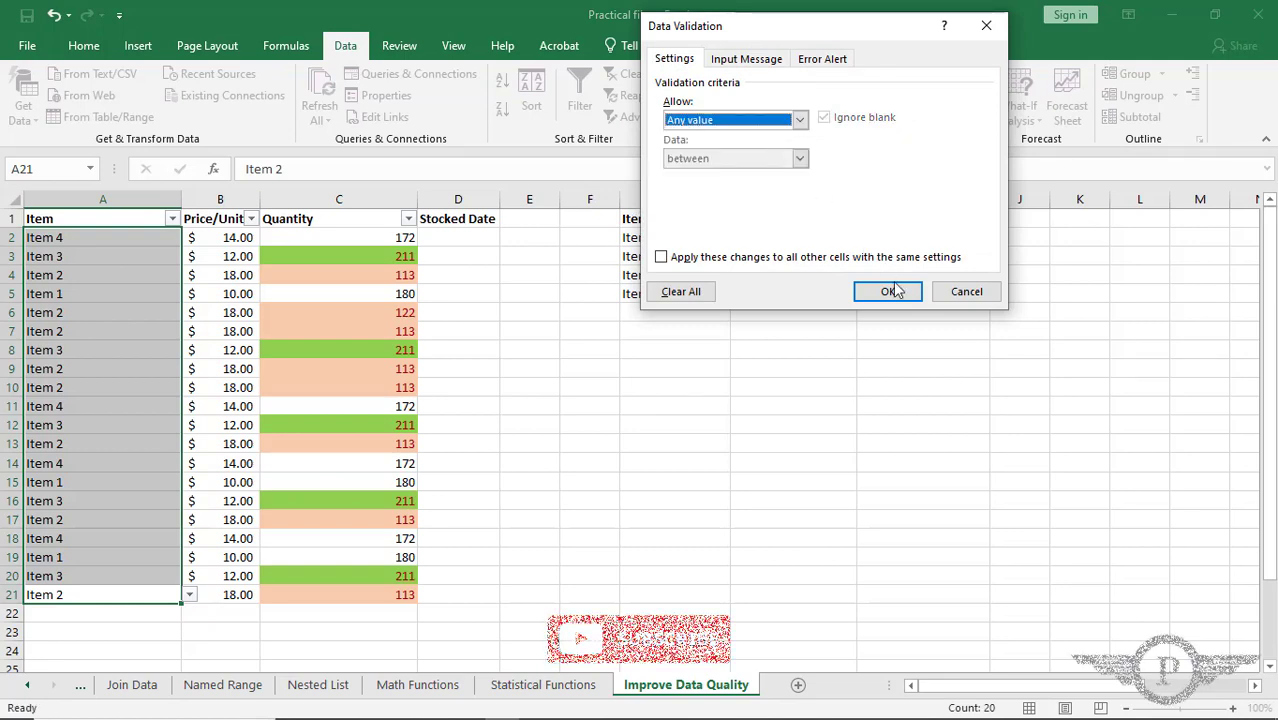
{"action": "left_click", "coordinate": [888, 291]}
Step: Replace the item in cell A7 with the test text "sdg" and undo the entry
{"action": "left_click", "coordinate": [148, 329]}
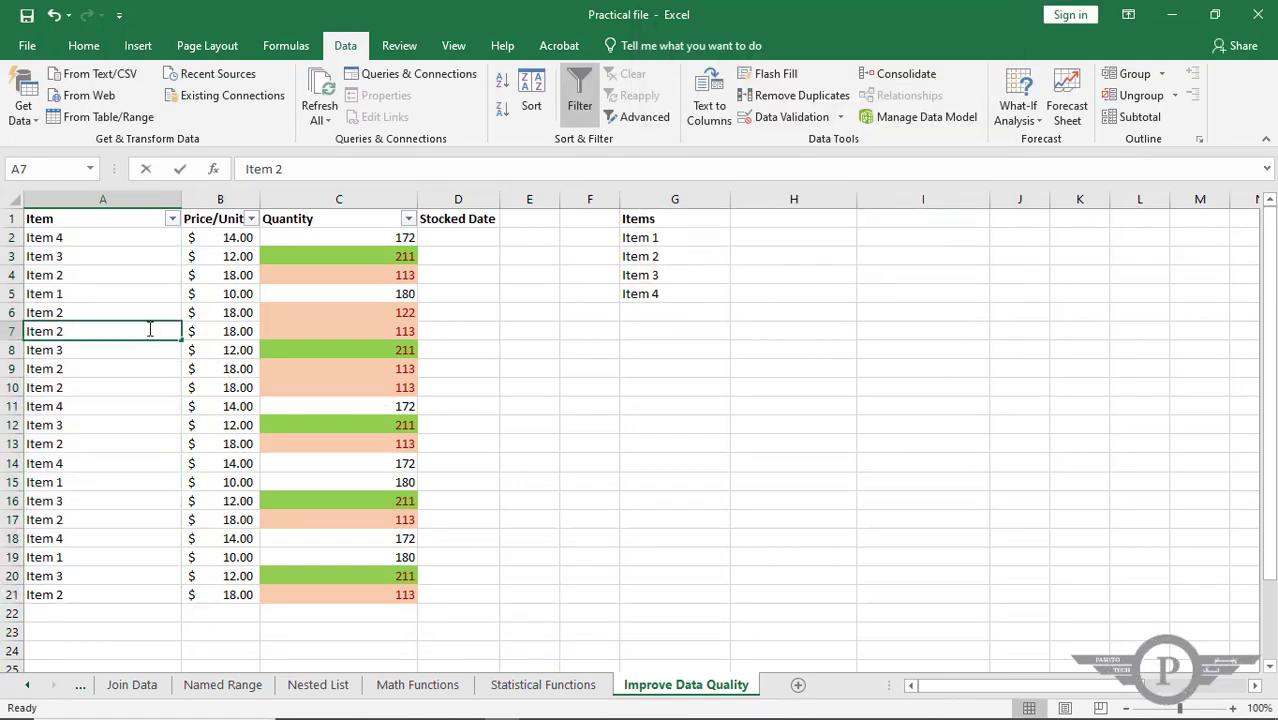
{"action": "triple_click", "coordinate": [148, 329]}
{"action": "type", "text": "sdg"}
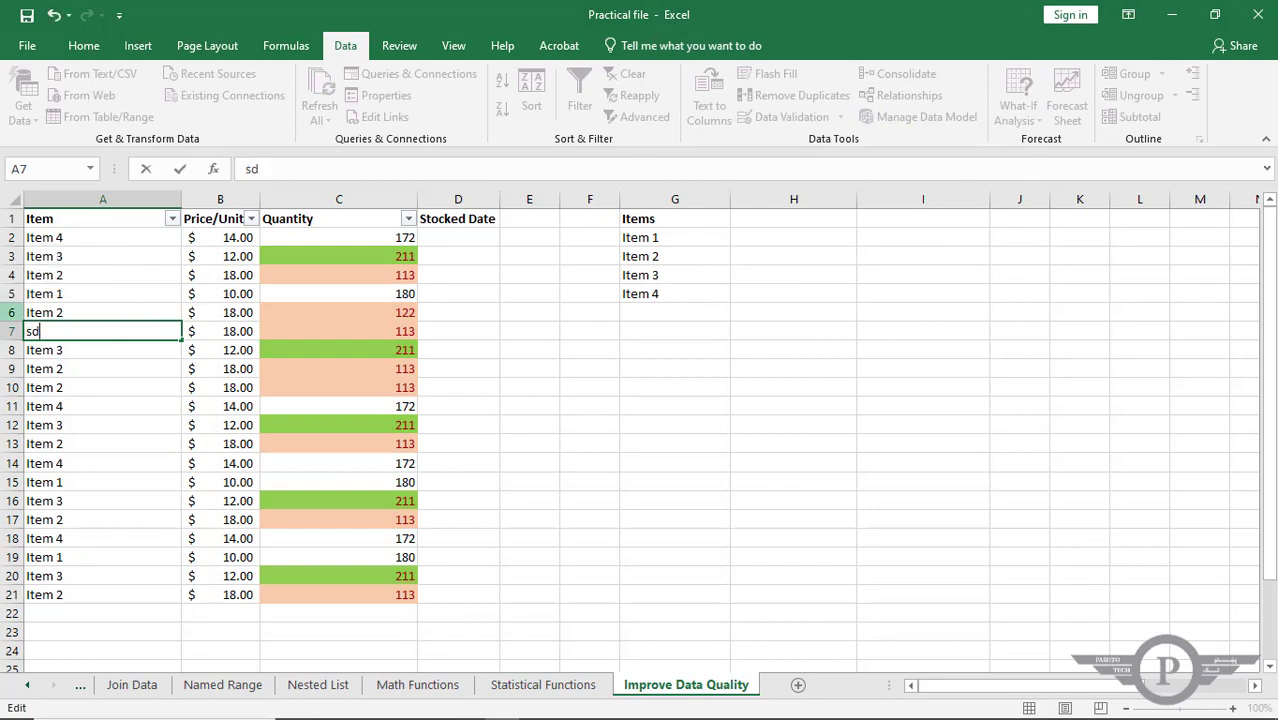
{"action": "key", "text": "Return"}
{"action": "key", "text": "ctrl+z"}
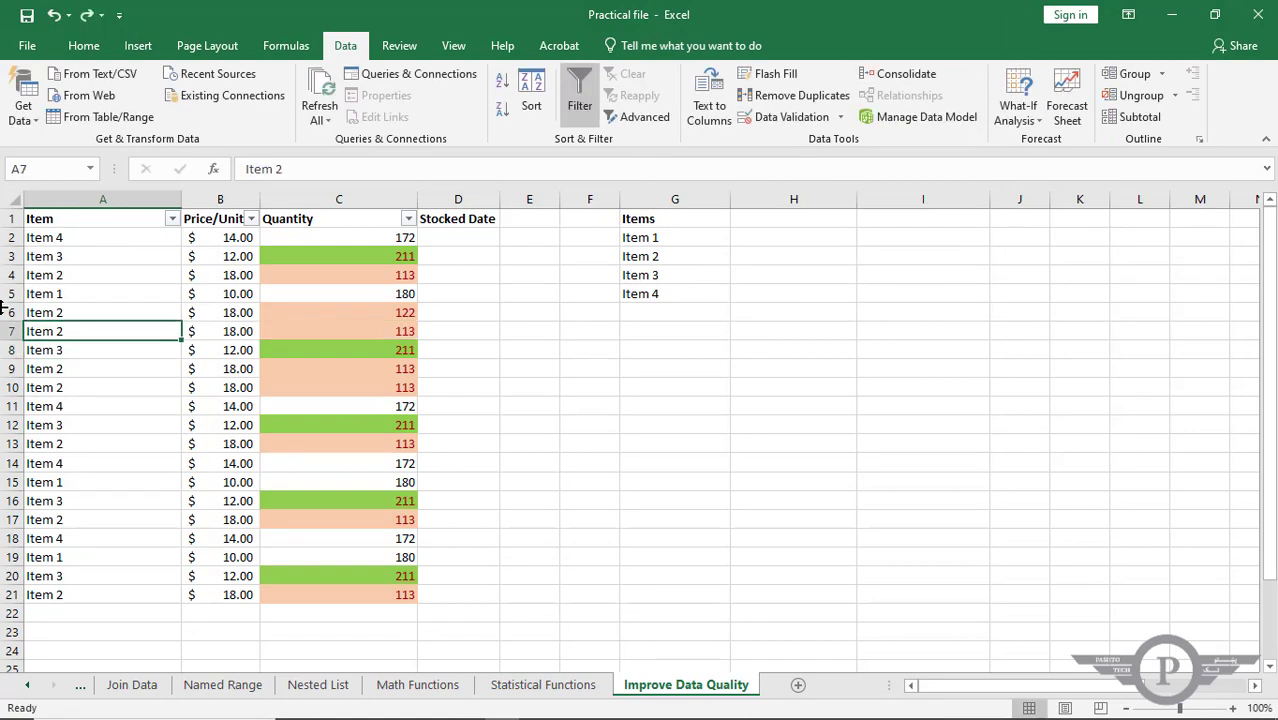
Step: Restrict cells A2:A21 to a list using data validation, with =$G$2:$G$5 as the source
{"action": "left_click_drag", "start_coordinate": [140, 237], "coordinate": [116, 595]}
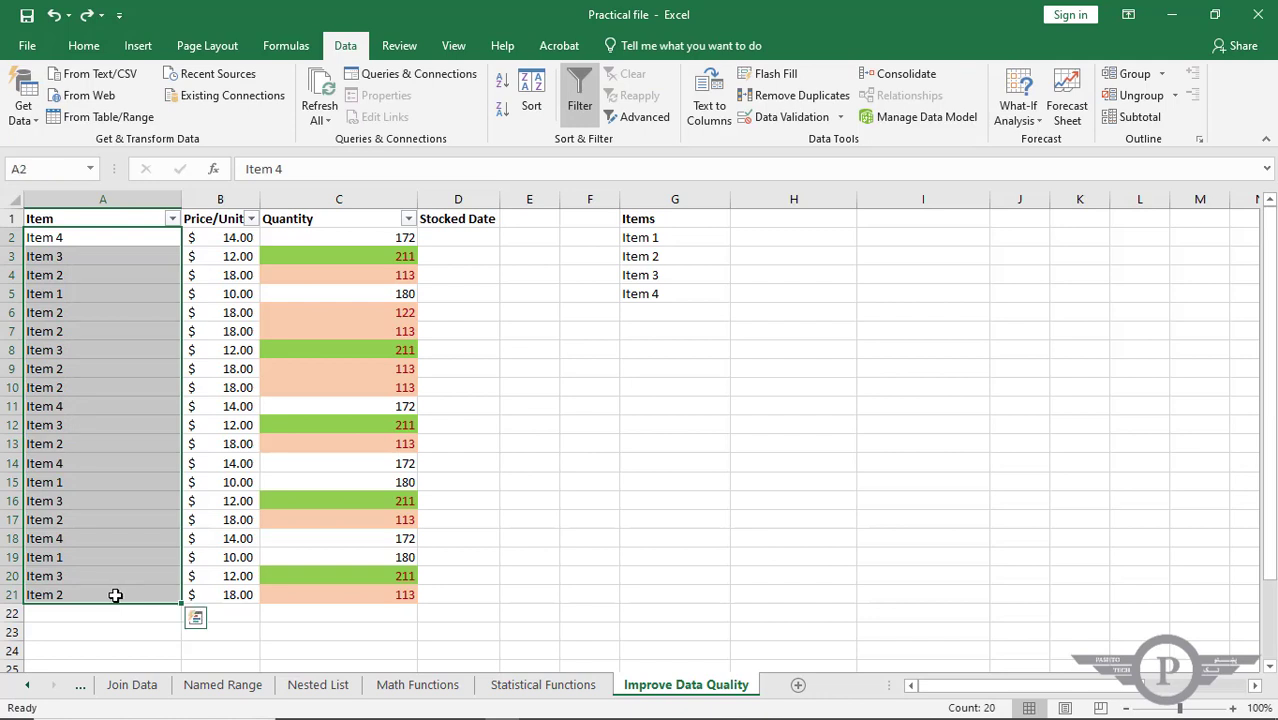
{"action": "left_click", "coordinate": [772, 117]}
{"action": "left_click", "coordinate": [792, 121]}
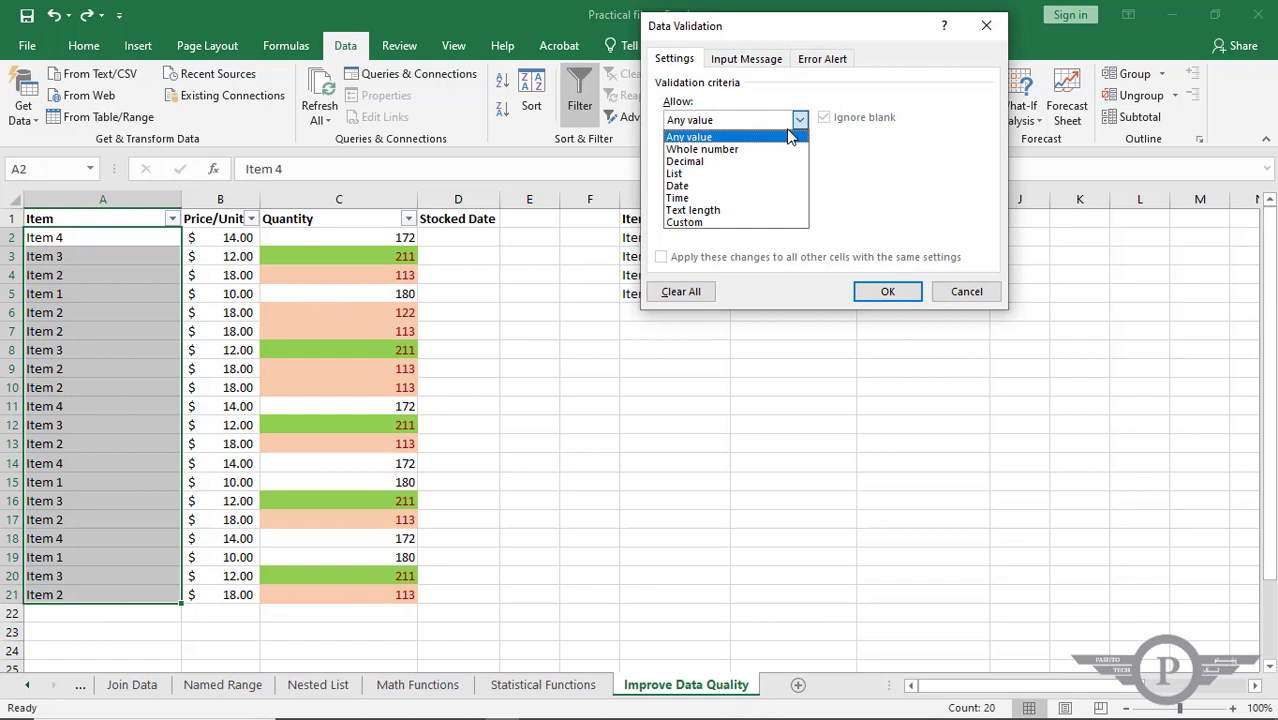
{"action": "left_click", "coordinate": [772, 182]}
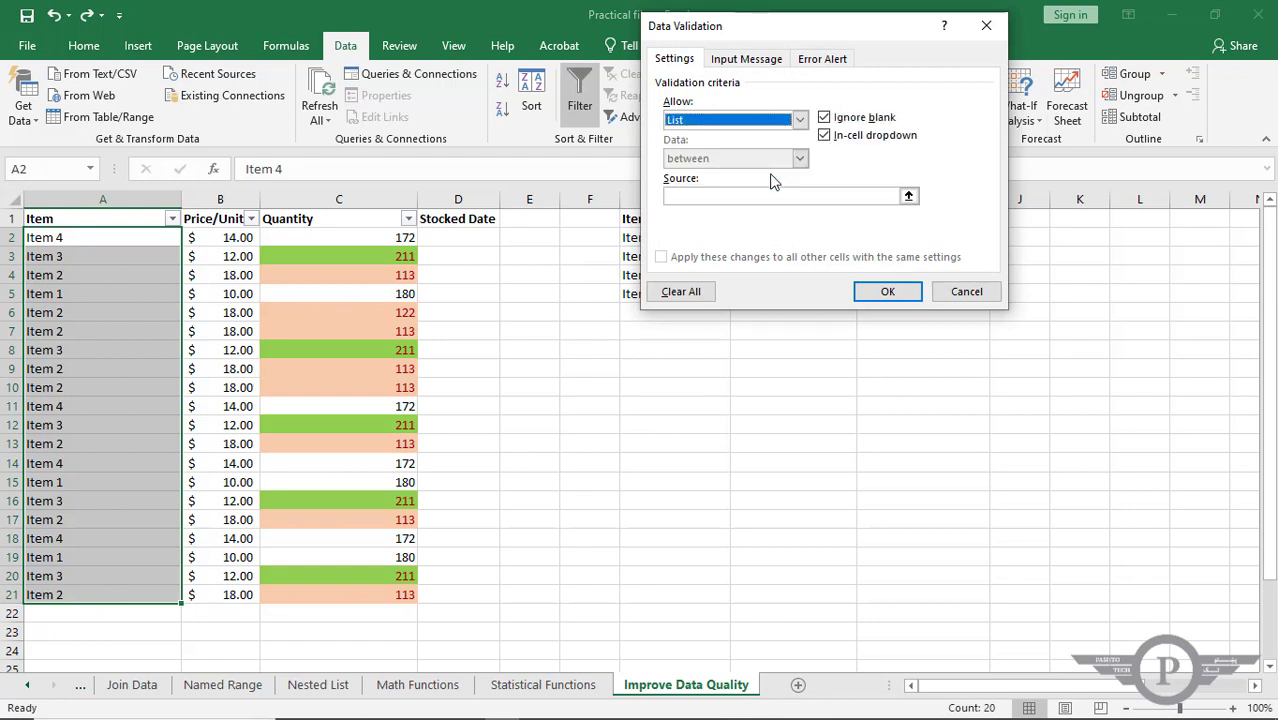
{"action": "left_click", "coordinate": [912, 197]}
{"action": "left_click_drag", "start_coordinate": [680, 237], "coordinate": [682, 293]}
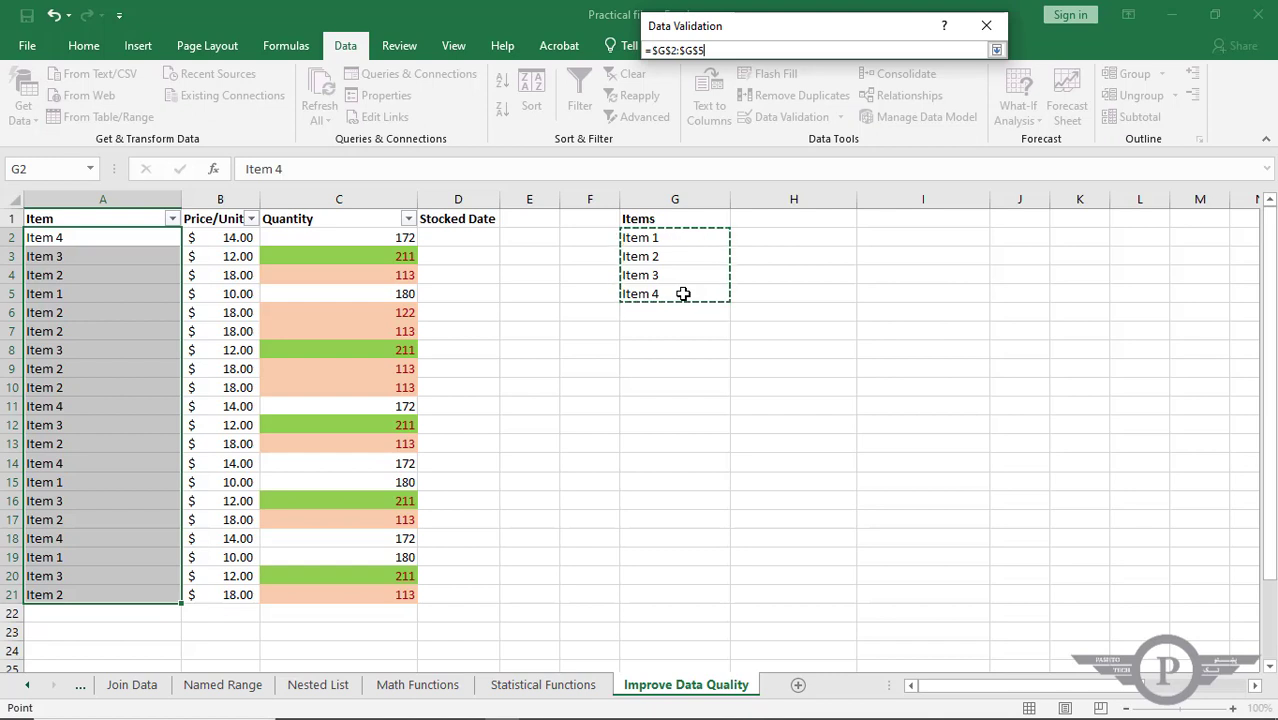
{"action": "key", "text": "Return"}
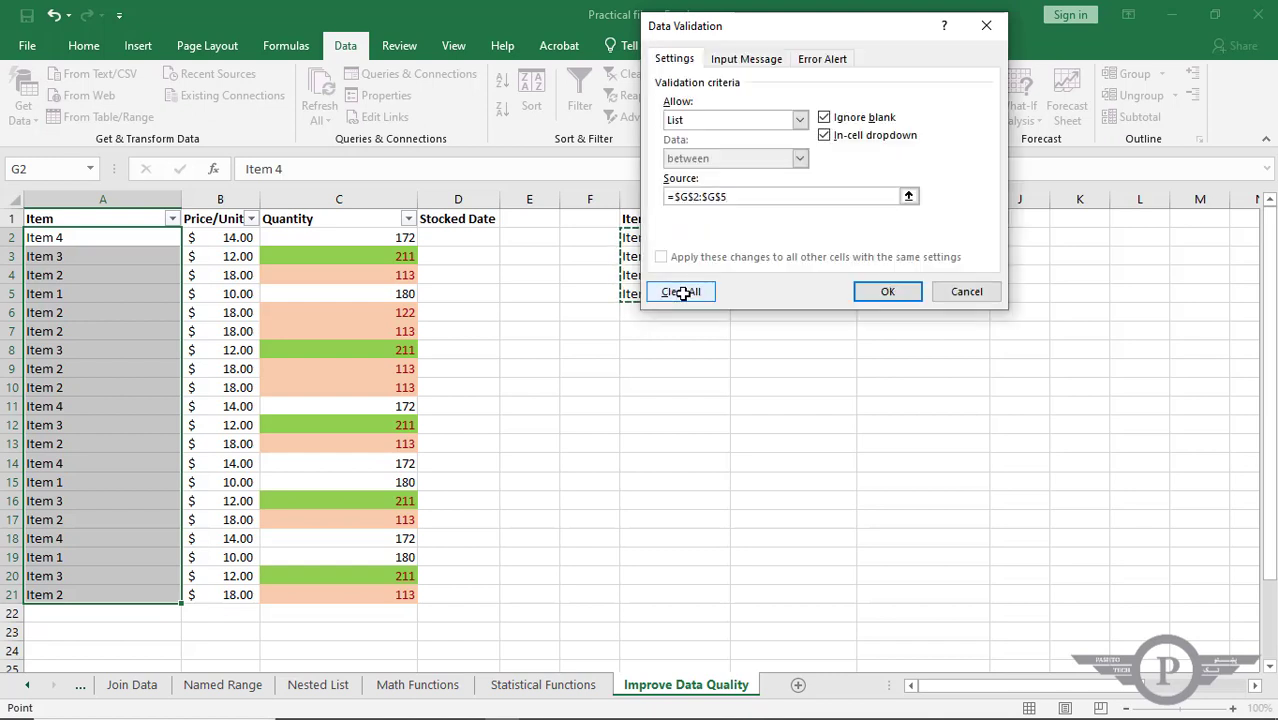
{"action": "left_click", "coordinate": [910, 296]}
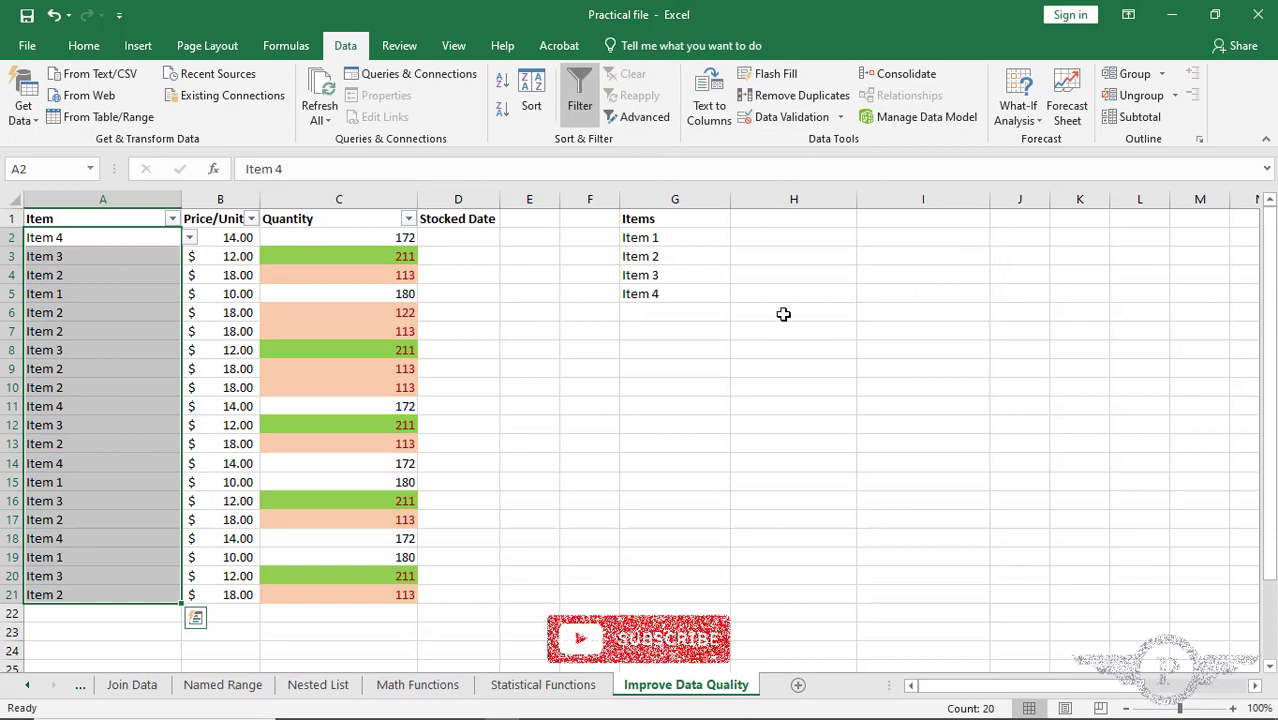
Step: Try the dropdown in cell A2 by choosing Item 3 and returning it to Item 4
{"action": "left_click", "coordinate": [84, 241]}
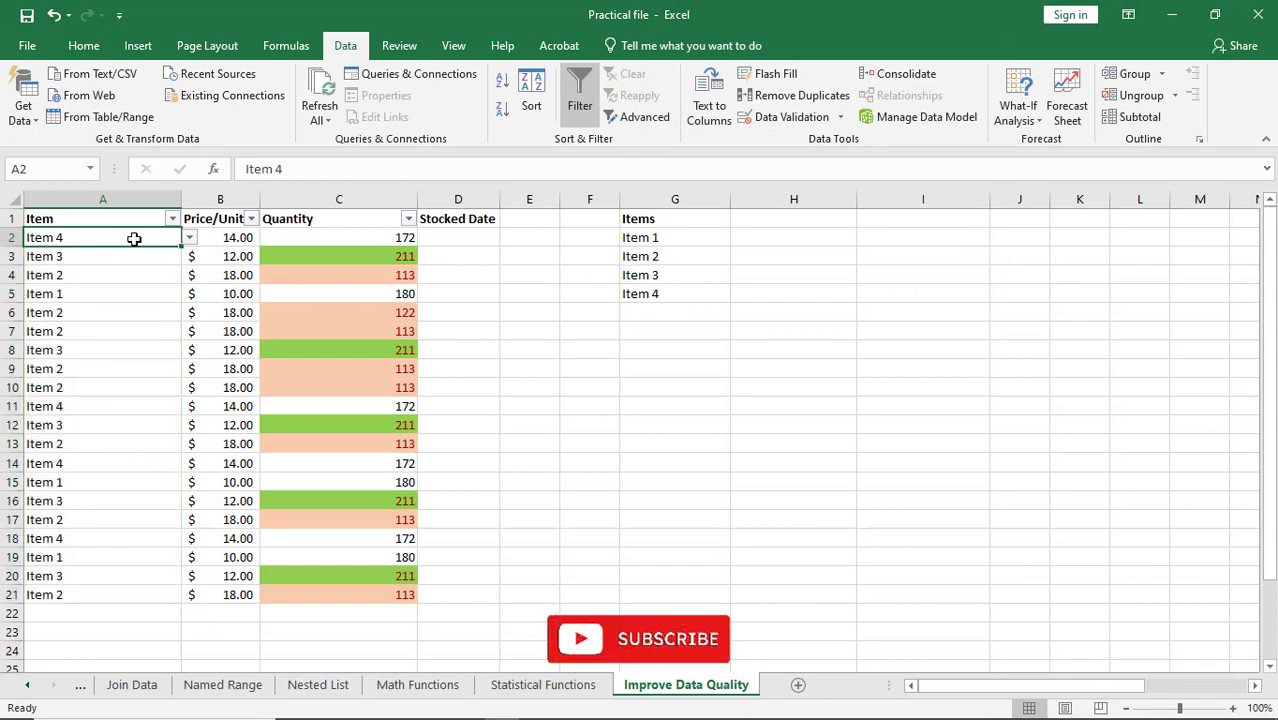
{"action": "left_click", "coordinate": [189, 238]}
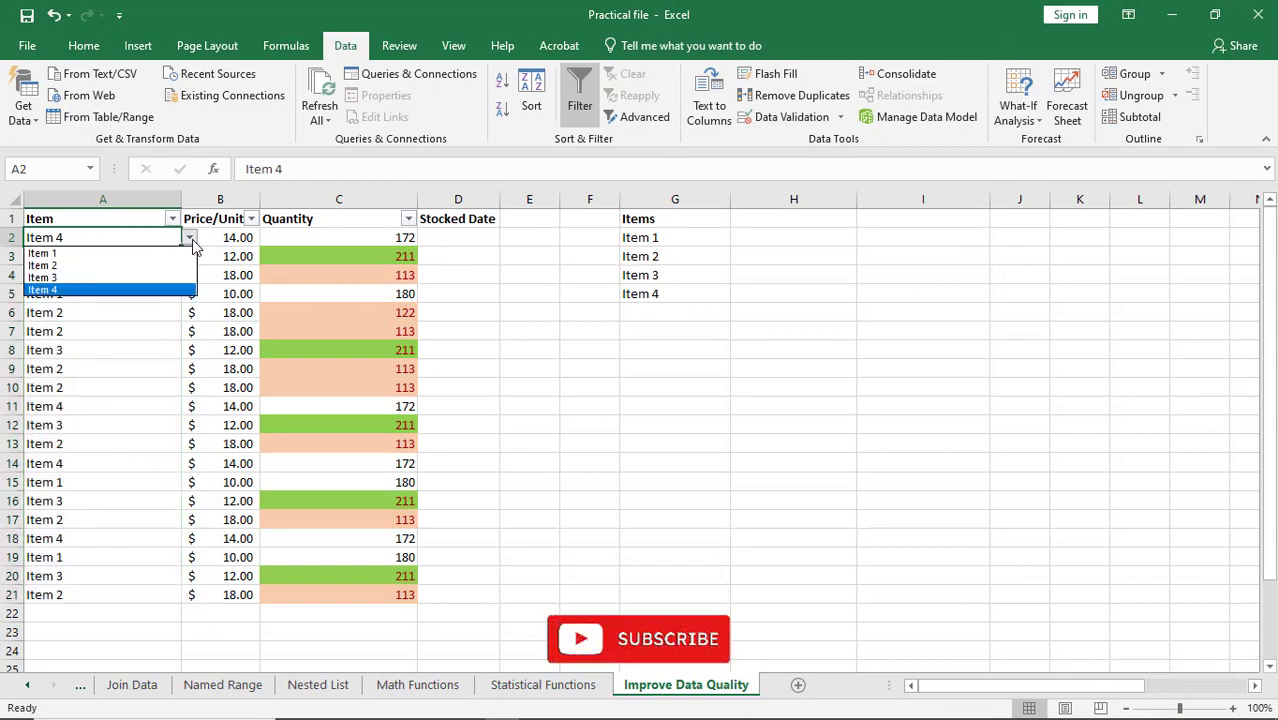
{"action": "left_click", "coordinate": [155, 278]}
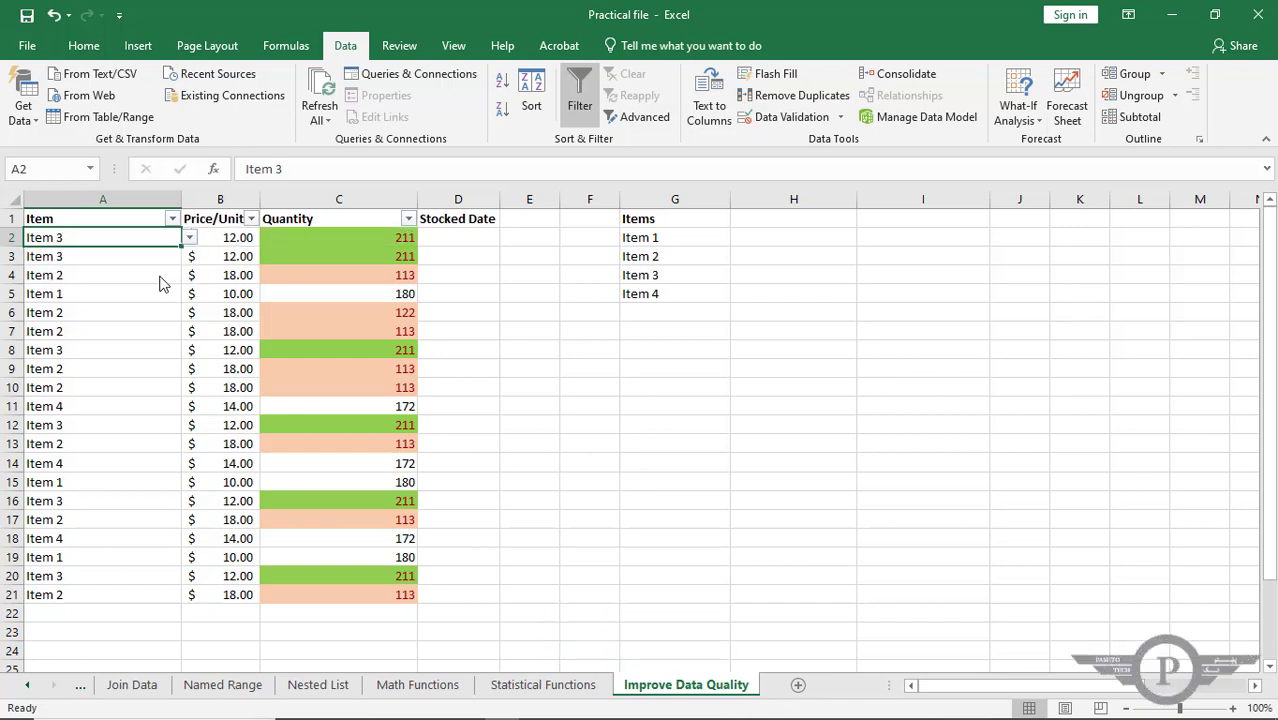
{"action": "left_click", "coordinate": [190, 240]}
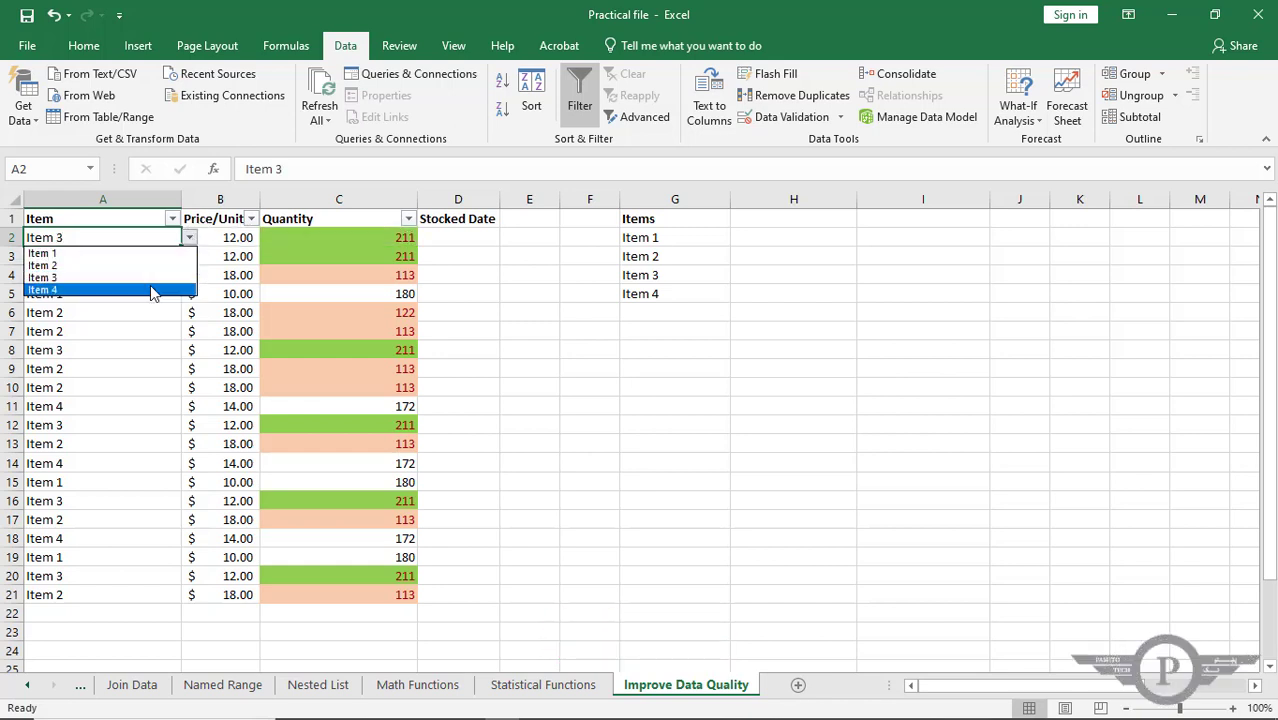
{"action": "left_click", "coordinate": [150, 289]}
Step: Compare the source entry in cell G5 with the dropdown choices in cells A2 and A8
{"action": "left_click", "coordinate": [640, 293]}
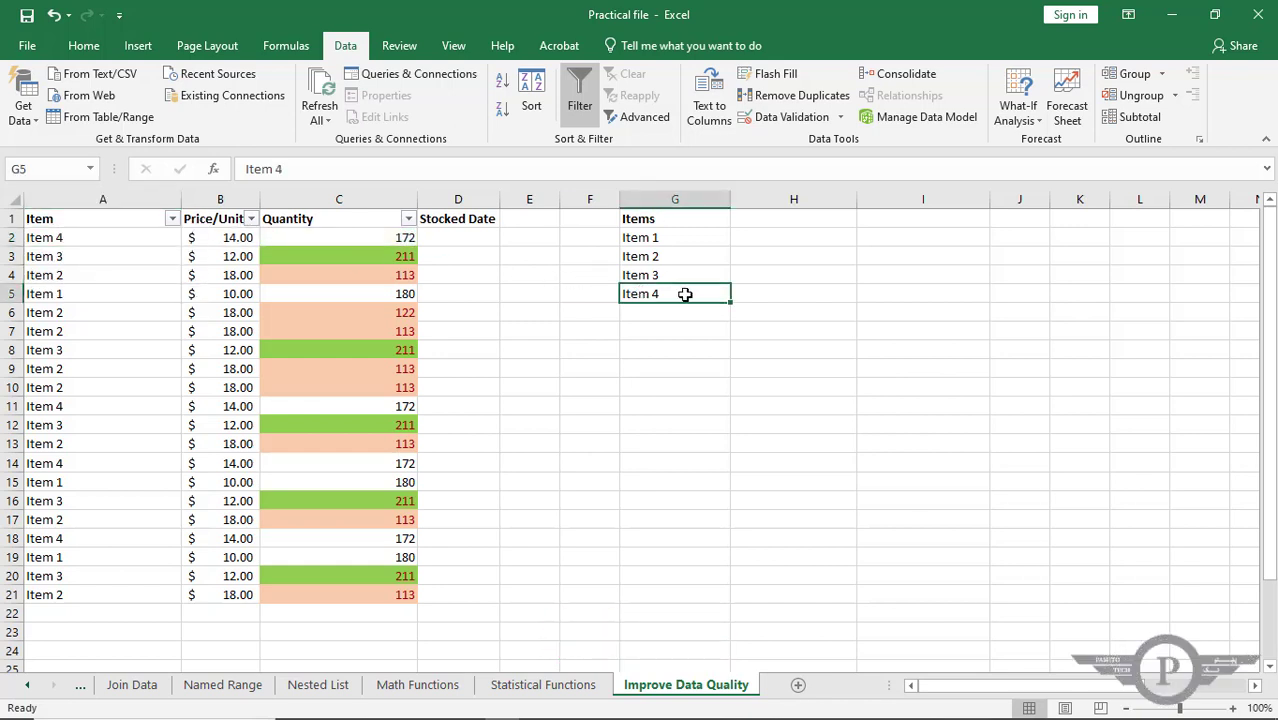
{"action": "double_click", "coordinate": [685, 294]}
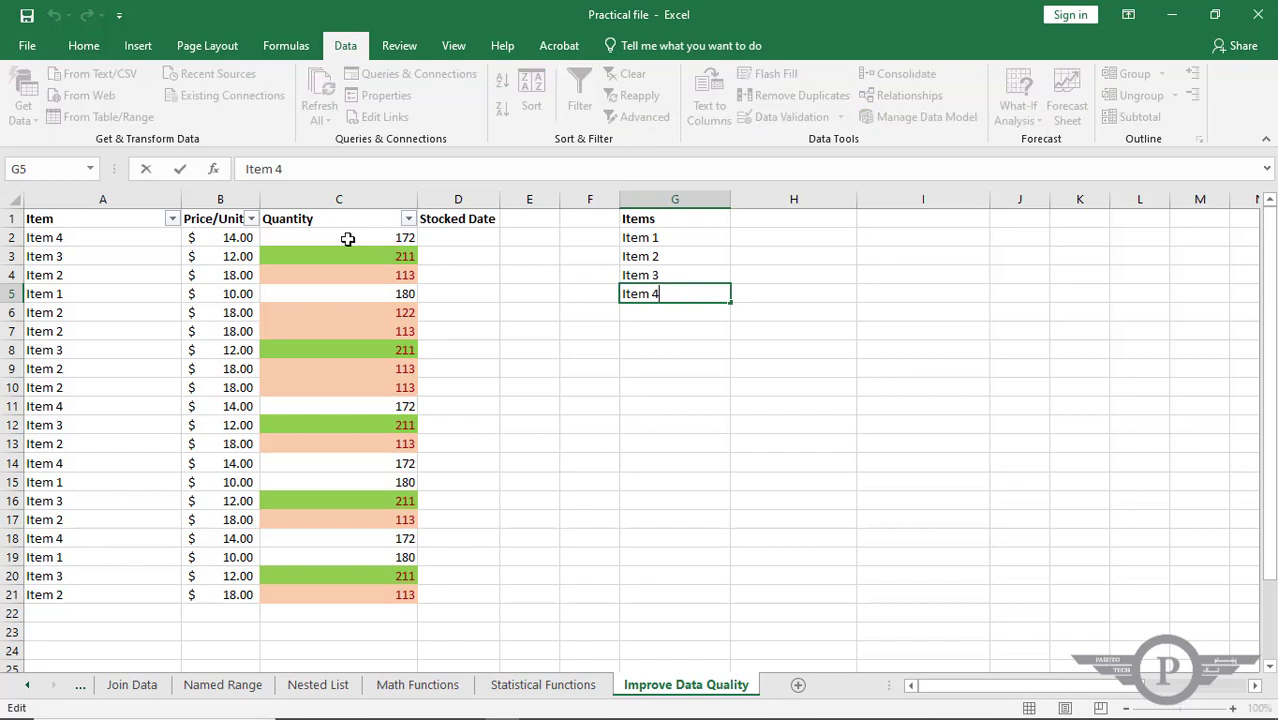
{"action": "left_click", "coordinate": [166, 240]}
{"action": "left_click", "coordinate": [190, 237]}
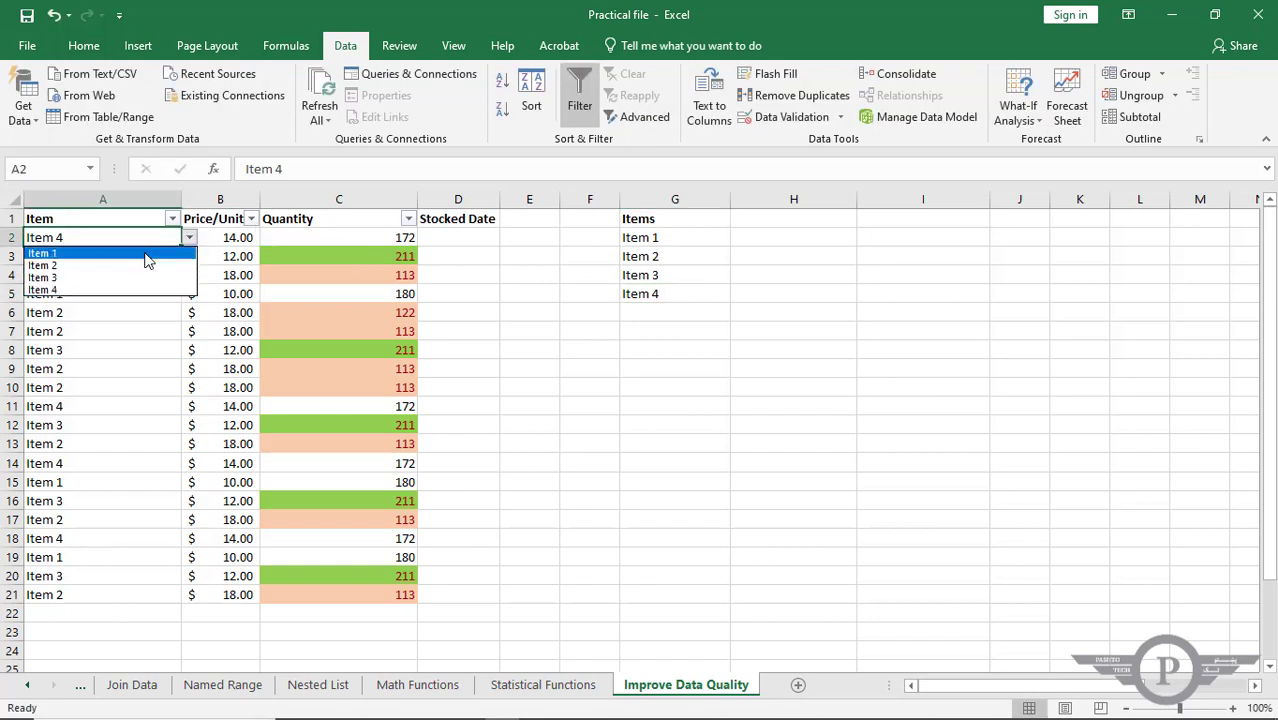
{"action": "left_click", "coordinate": [162, 343]}
{"action": "left_click", "coordinate": [166, 344]}
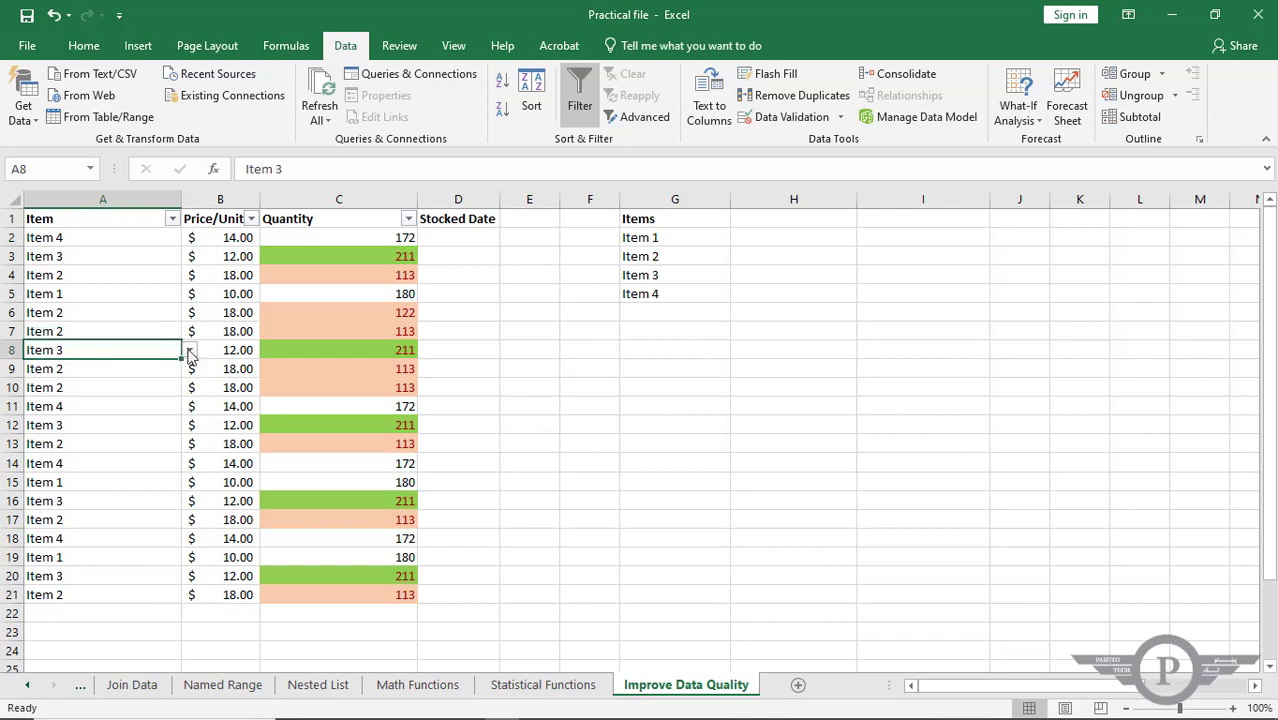
{"action": "left_click", "coordinate": [190, 352]}
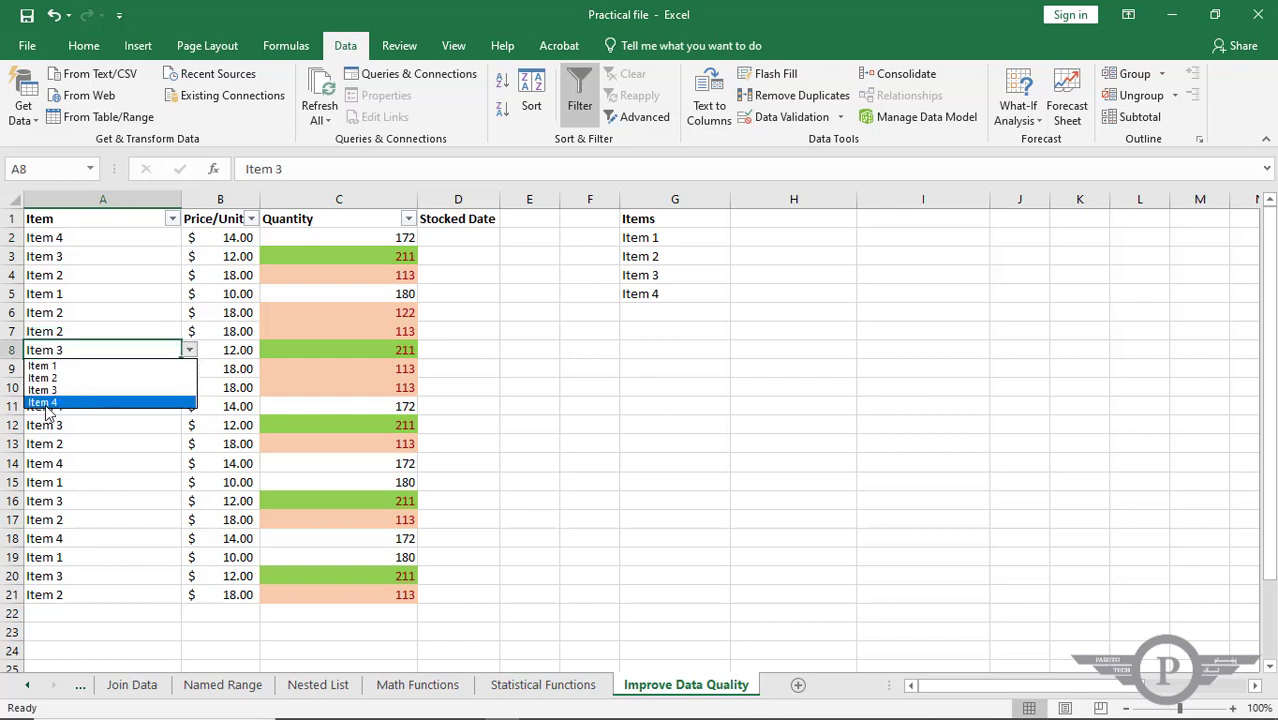
Step: Change the source list entry in cell G5 to Item 5
{"action": "left_click", "coordinate": [667, 293]}
{"action": "double_click", "coordinate": [657, 294]}
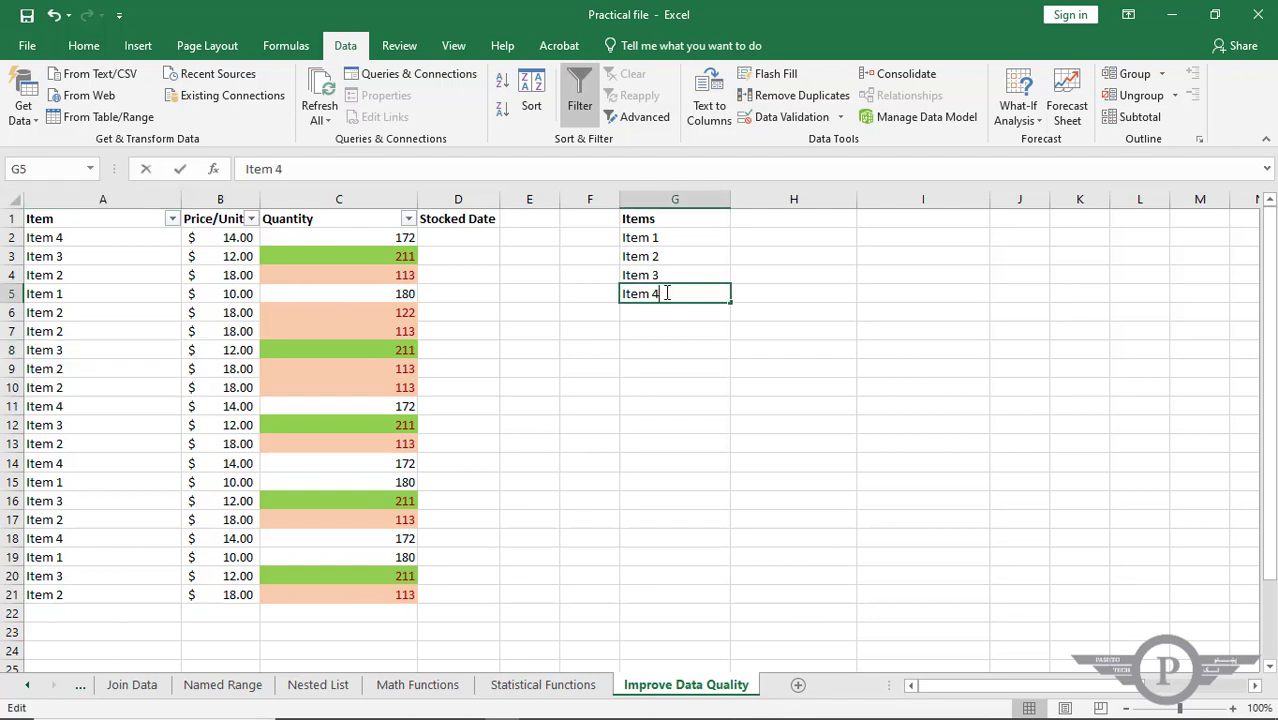
{"action": "type", "text": "5"}
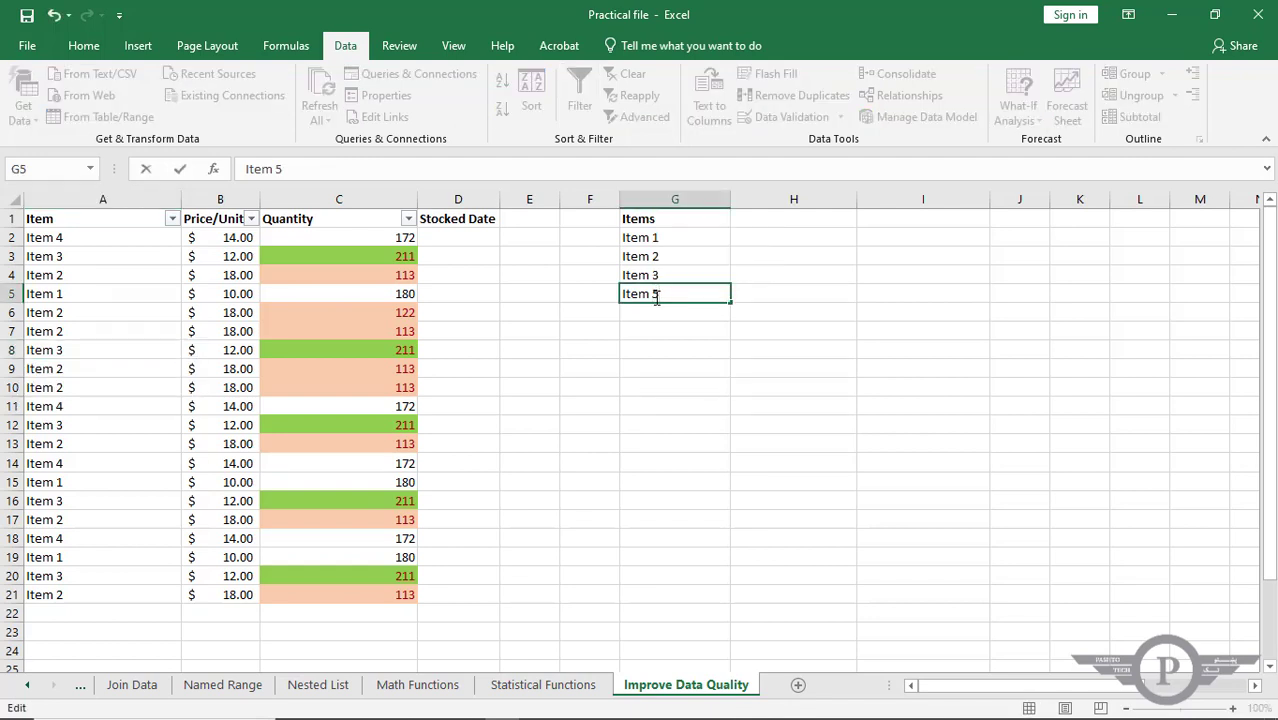
{"action": "key", "text": "Return"}
Step: Choose Item 5 from the dropdown in cell A9
{"action": "left_click", "coordinate": [105, 368]}
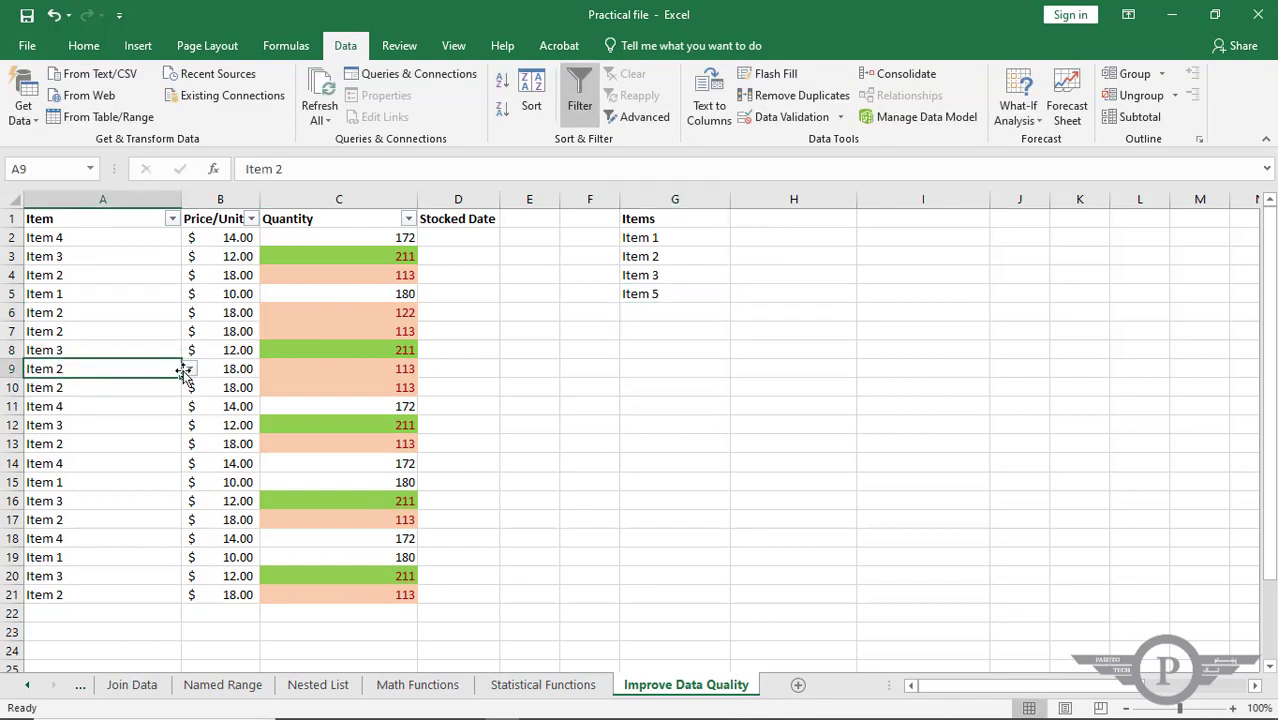
{"action": "left_click", "coordinate": [189, 369]}
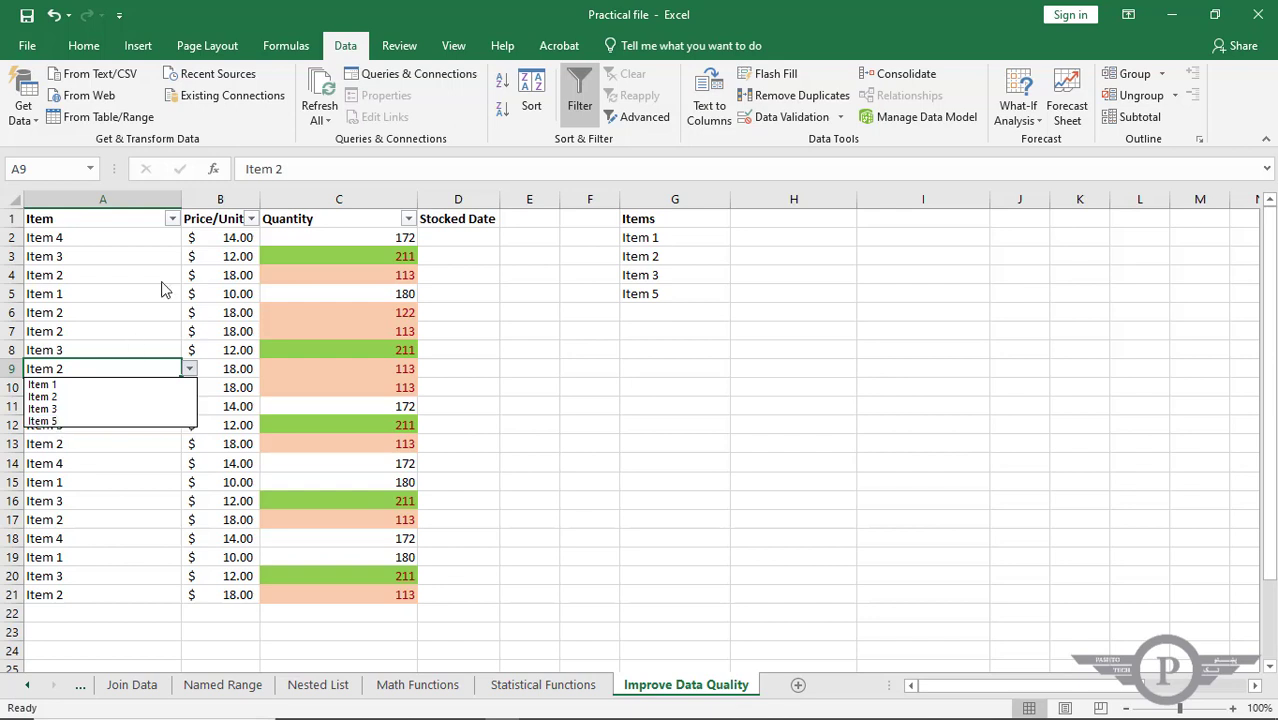
{"action": "left_click", "coordinate": [54, 423]}
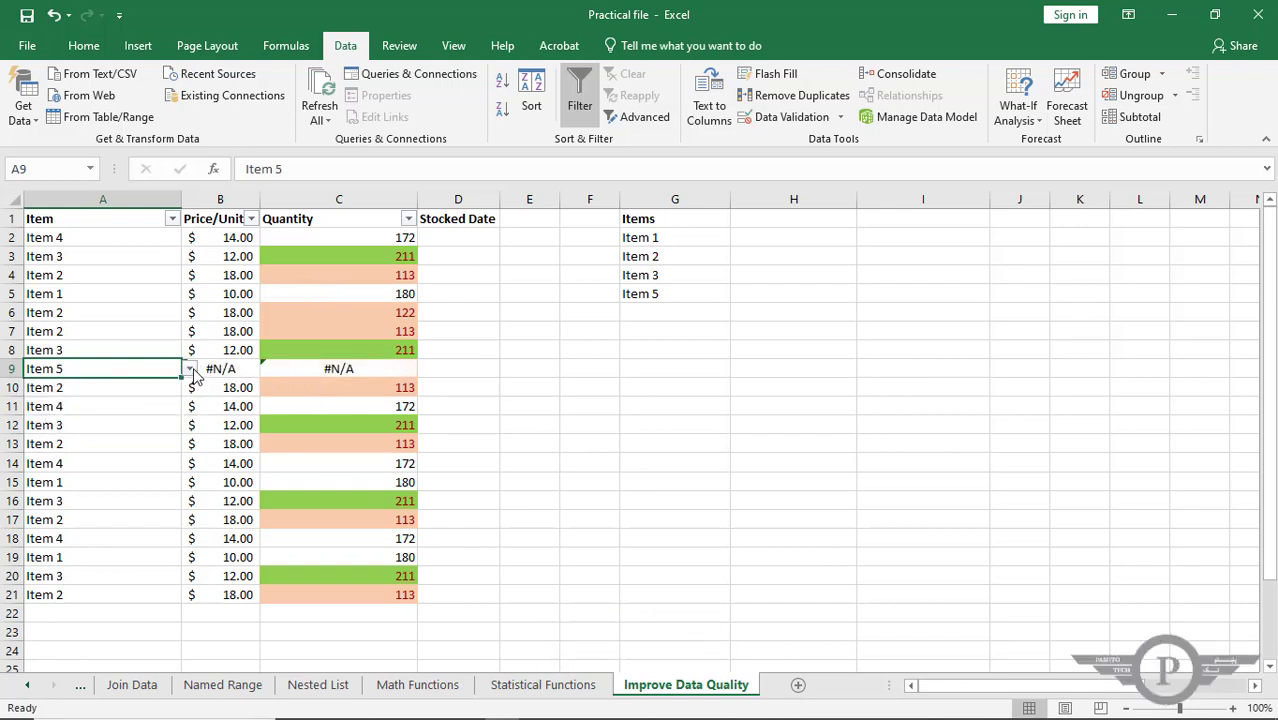
Step: Set the source list entry in cell G5 back to Item 4
{"action": "double_click", "coordinate": [673, 295]}
{"action": "type", "text": "4"}
{"action": "key", "text": "Return"}
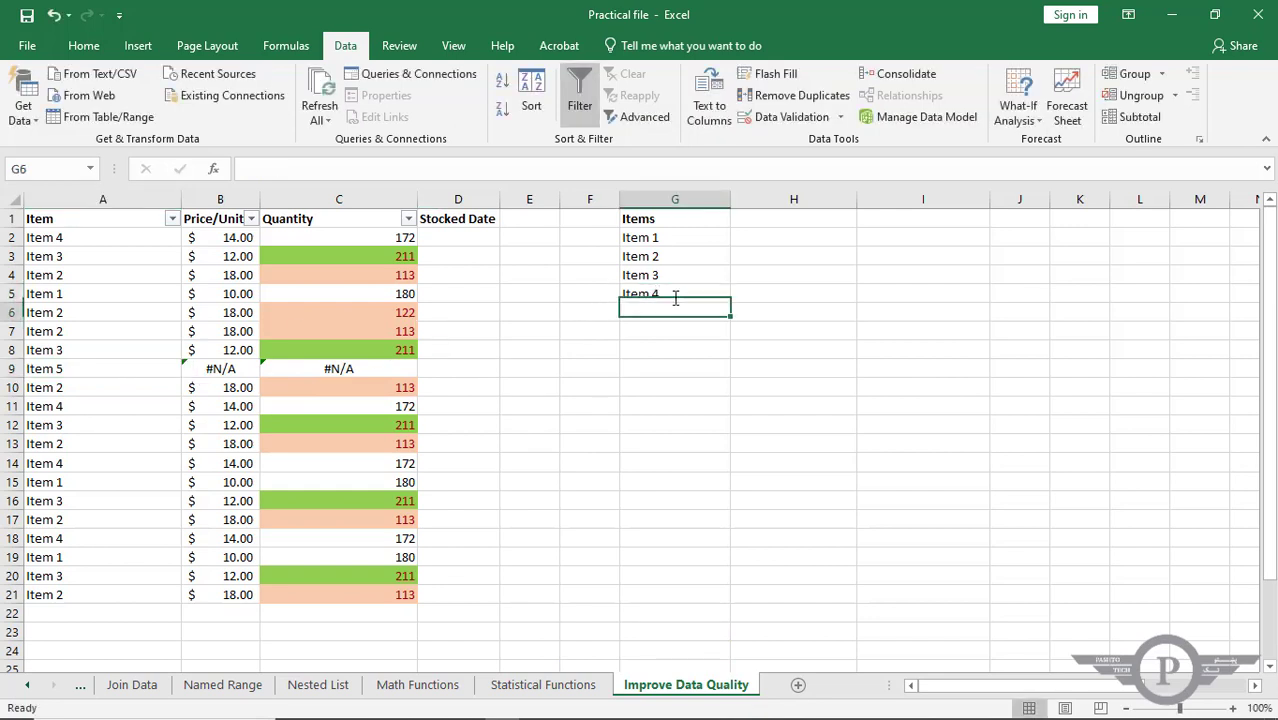
Step: Choose Item 3 from the dropdown in cell A9
{"action": "left_click", "coordinate": [64, 367]}
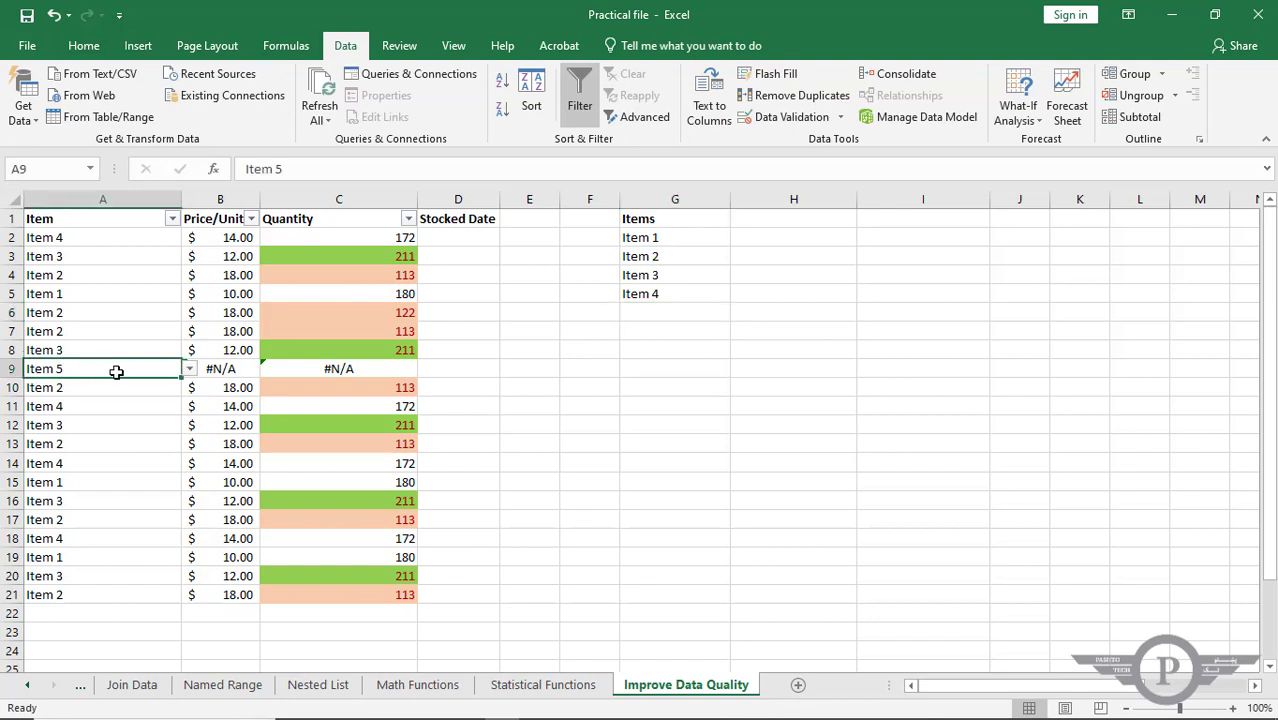
{"action": "left_click", "coordinate": [189, 369]}
{"action": "left_click", "coordinate": [148, 410]}
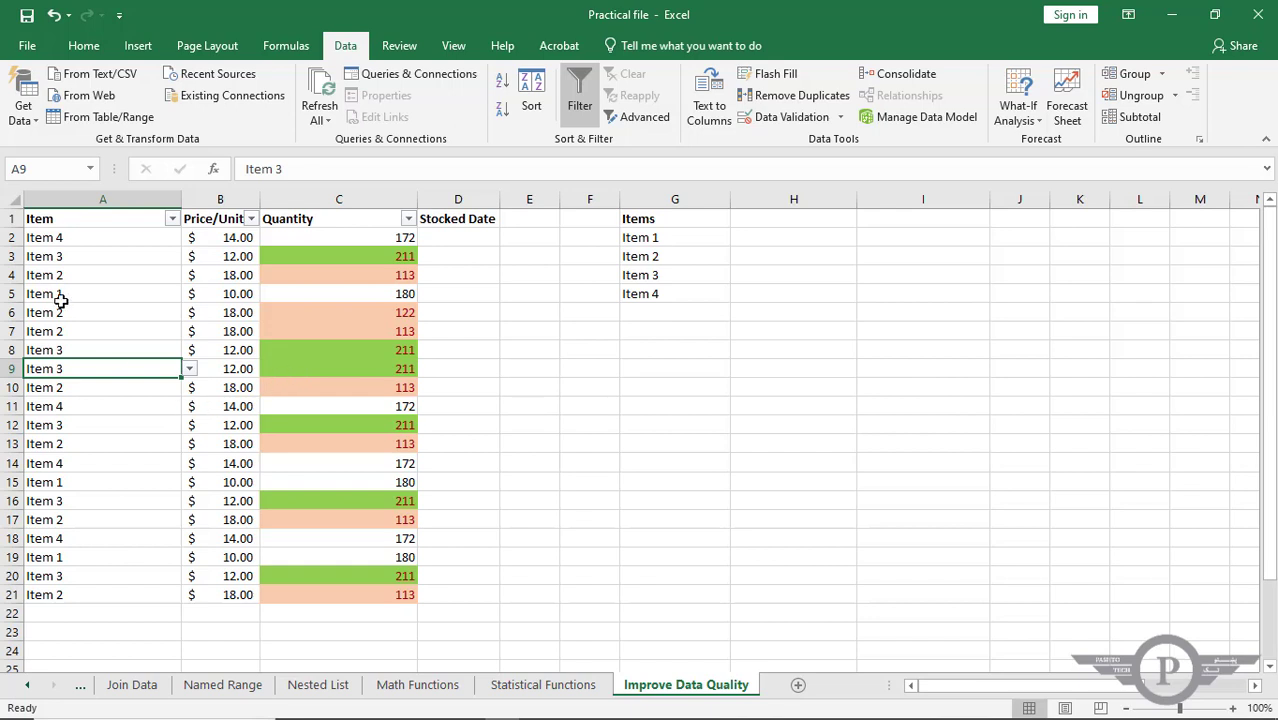
Step: Examine rows 13 to 17 and row 21 of the table for repeated combinations of item, price and quantity
{"action": "left_click", "coordinate": [36, 240]}
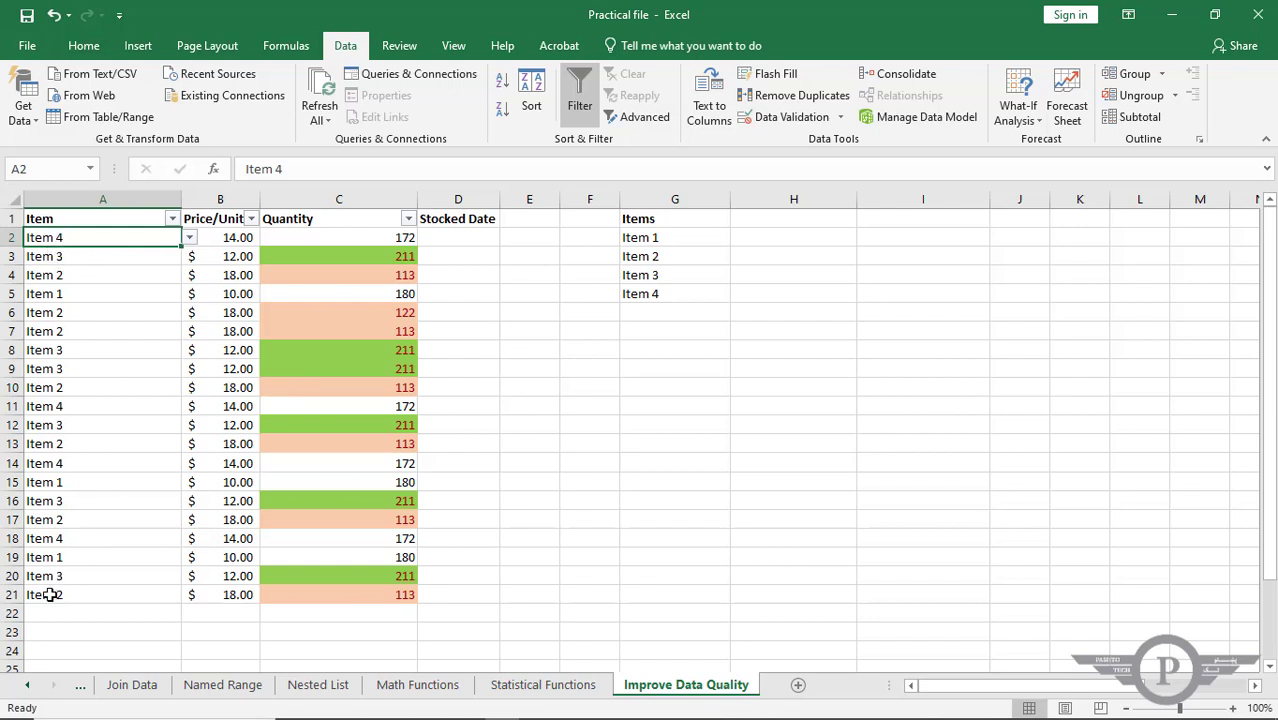
{"action": "left_click_drag", "start_coordinate": [50, 595], "coordinate": [360, 614]}
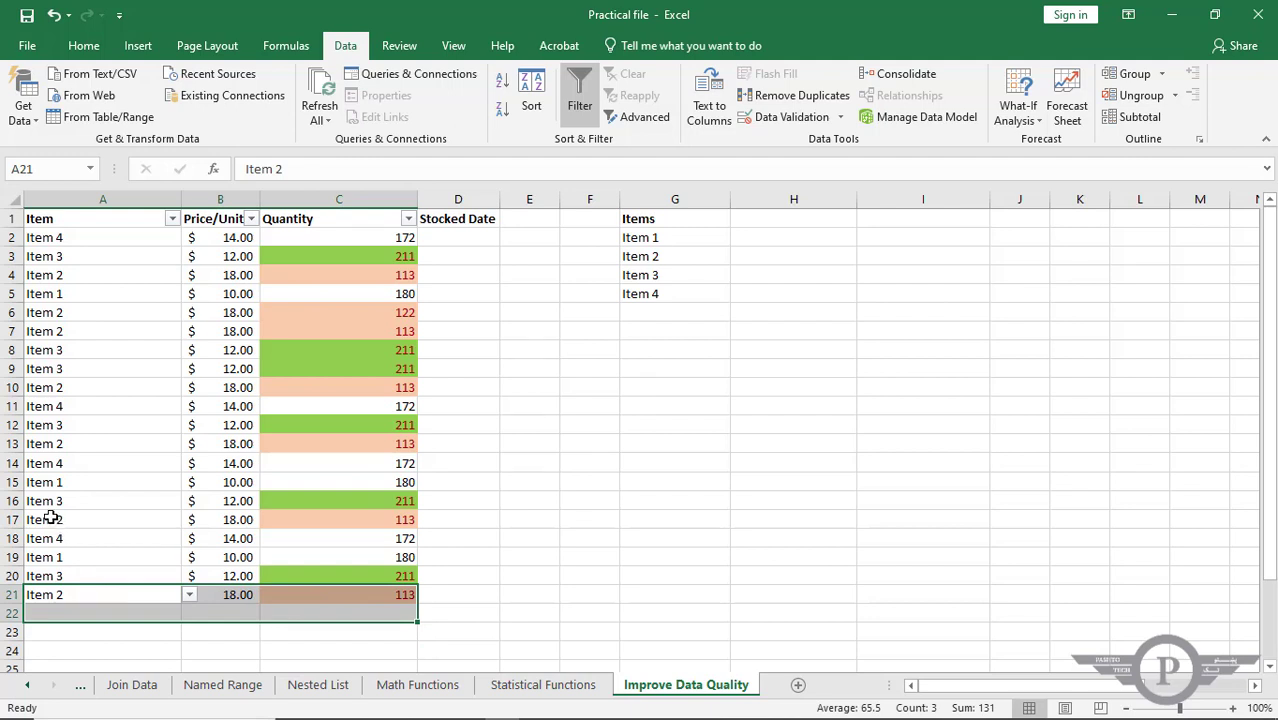
{"action": "left_click_drag", "start_coordinate": [50, 519], "coordinate": [322, 516]}
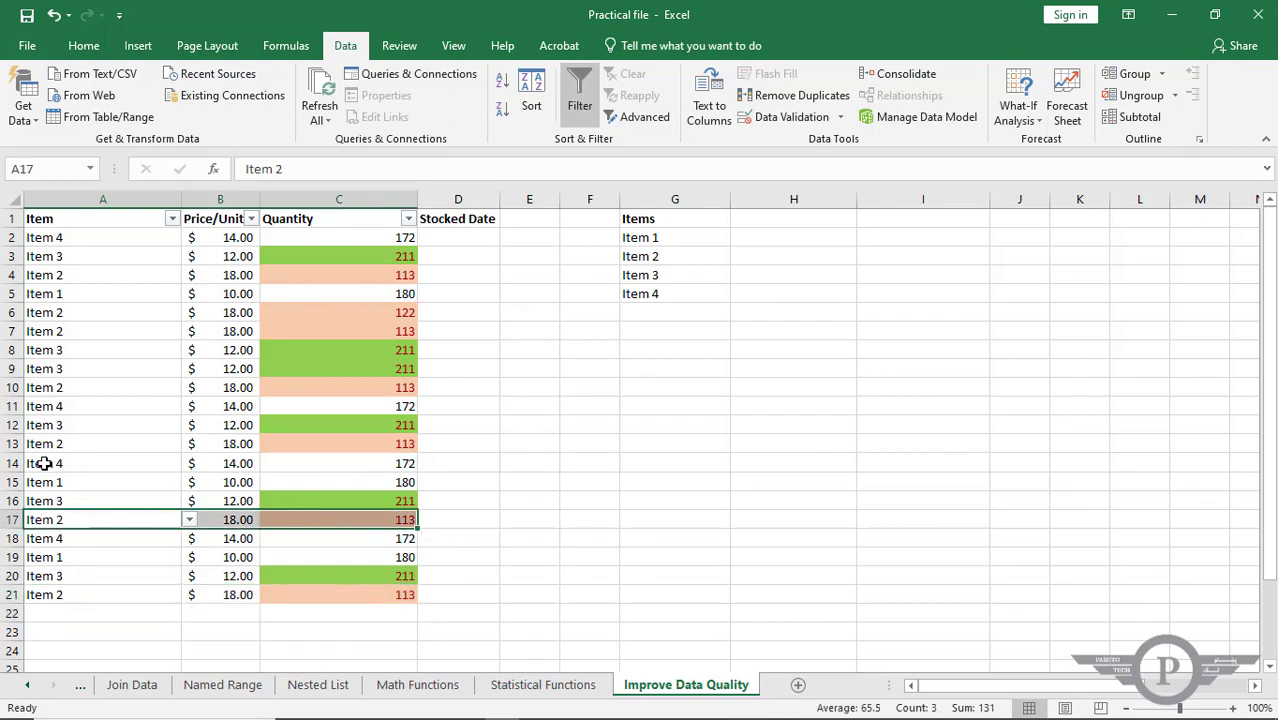
{"action": "left_click_drag", "start_coordinate": [40, 443], "coordinate": [340, 444]}
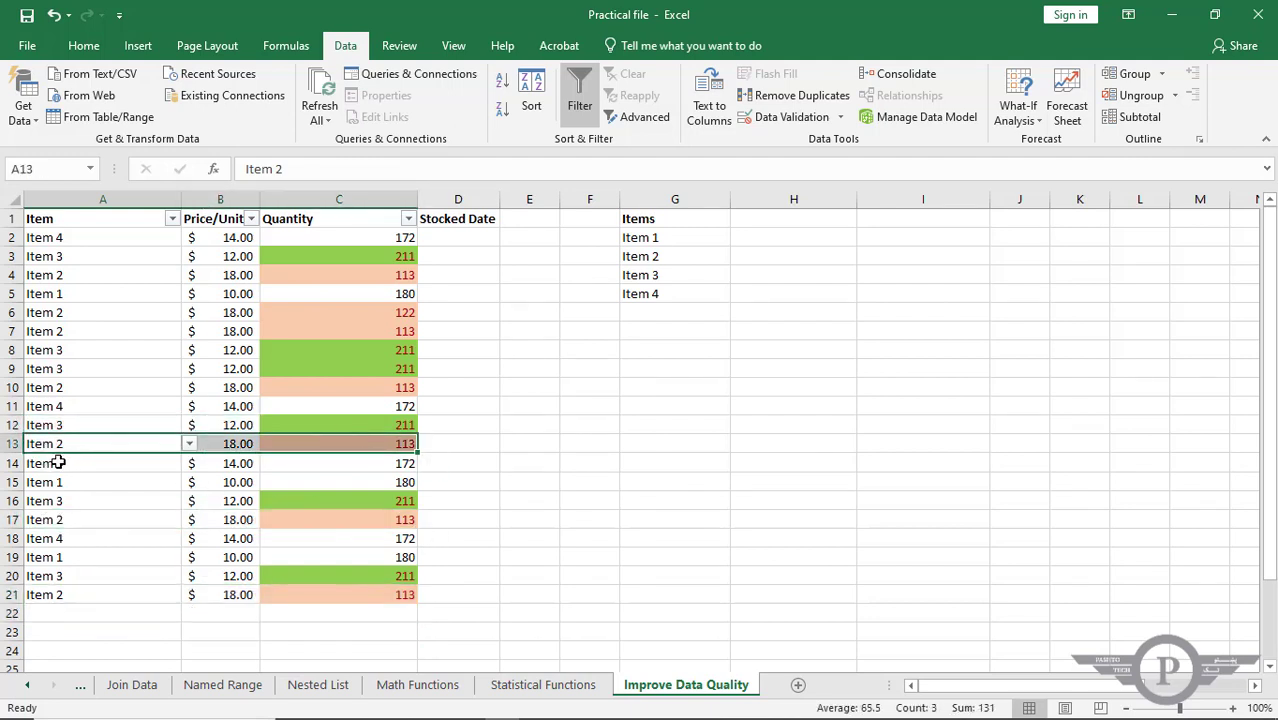
{"action": "left_click_drag", "start_coordinate": [58, 462], "coordinate": [336, 468]}
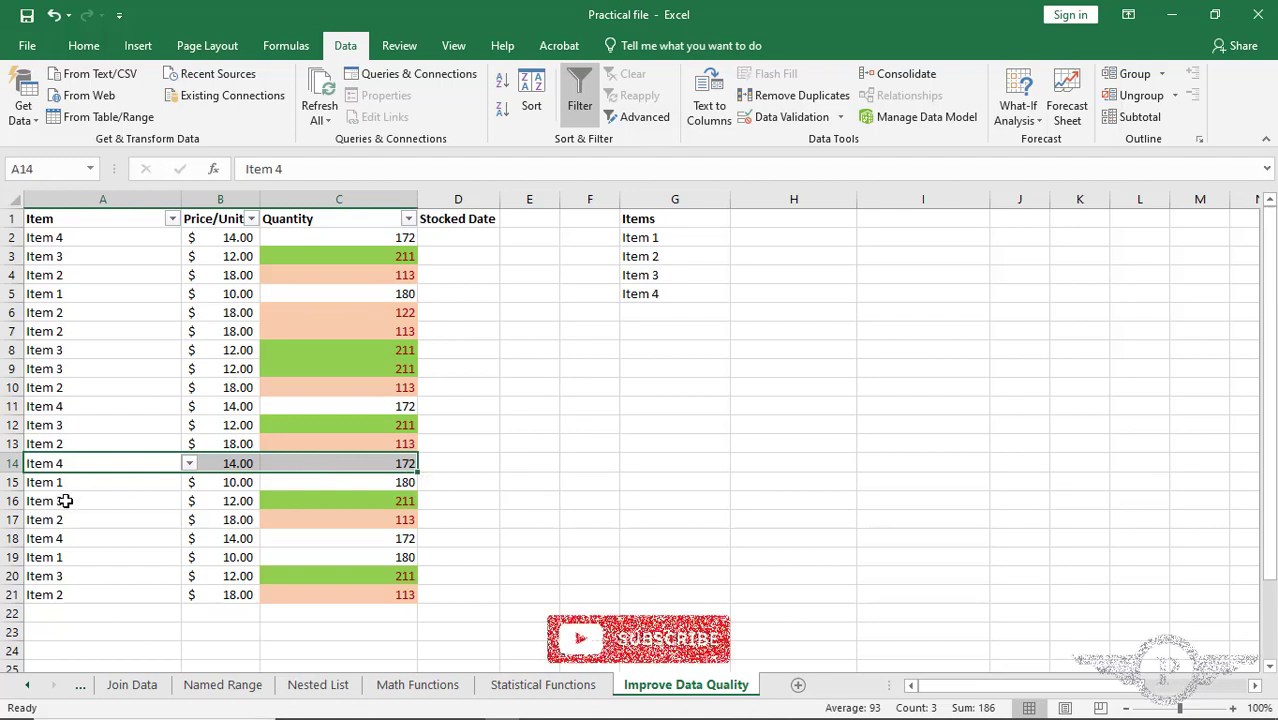
{"action": "left_click_drag", "start_coordinate": [65, 501], "coordinate": [293, 499]}
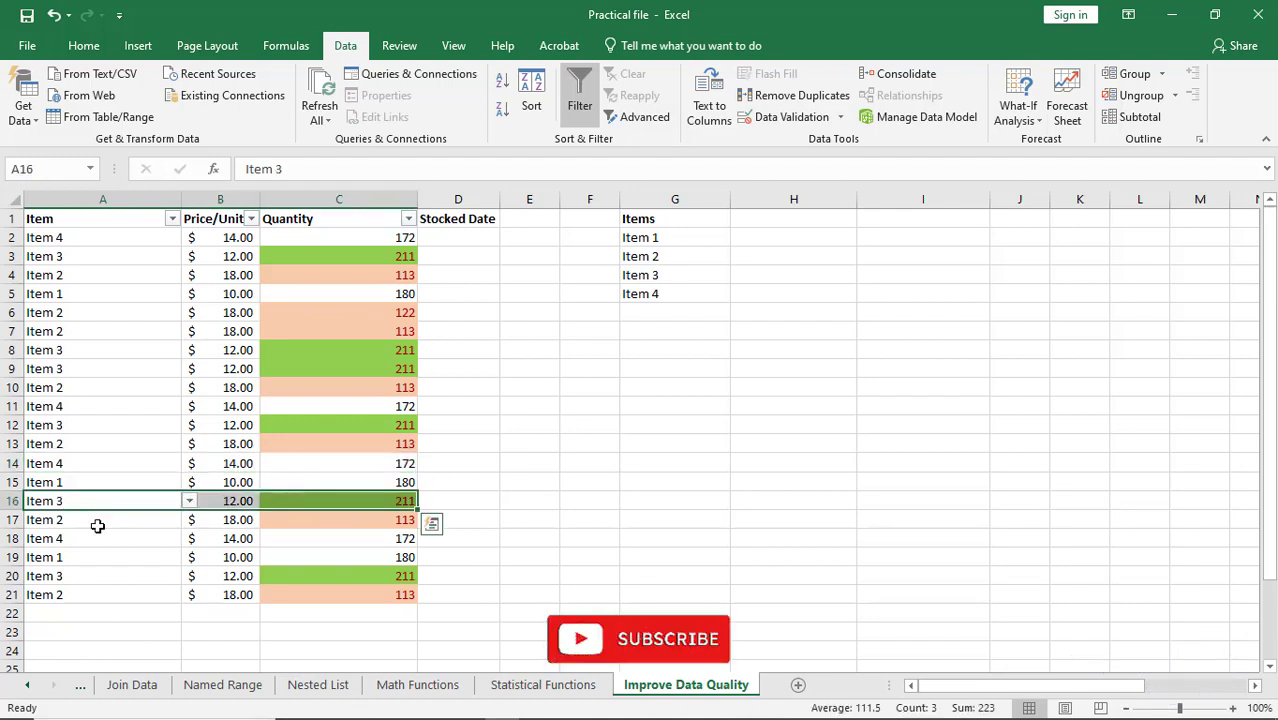
{"action": "left_click_drag", "start_coordinate": [46, 484], "coordinate": [337, 487]}
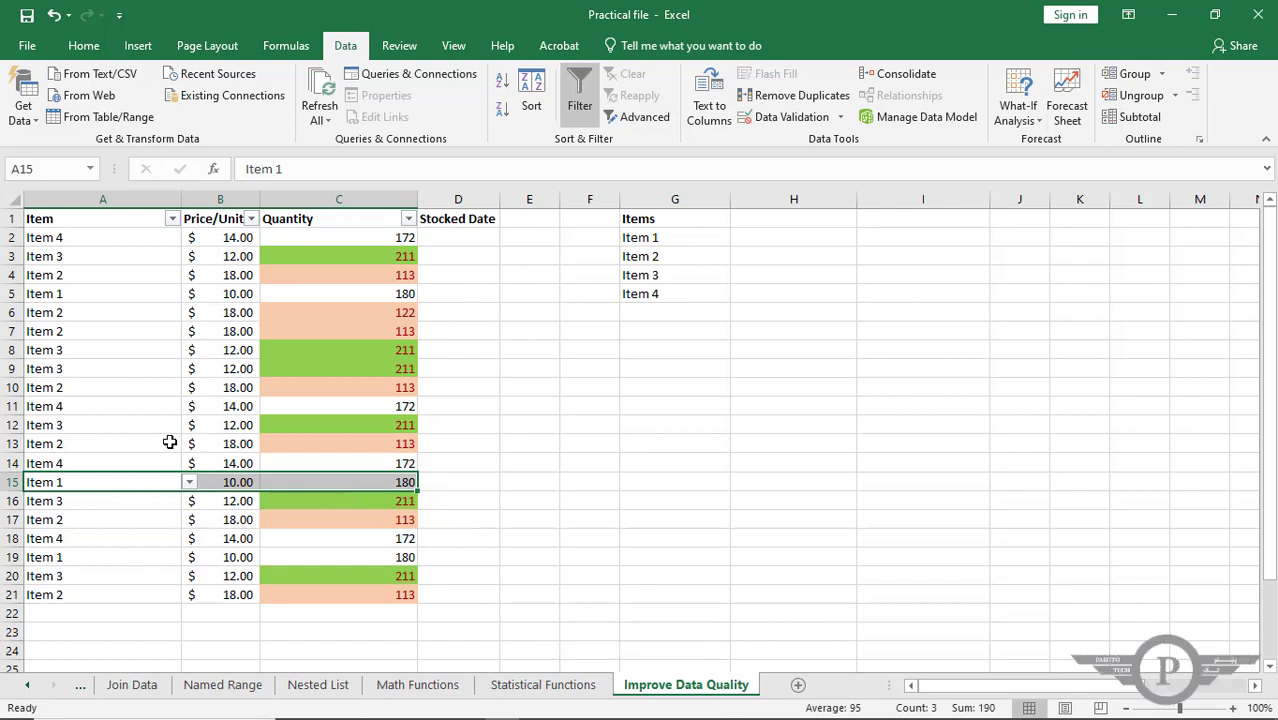
Step: Remove duplicate rows from A2:C21, comparing the Item, Price/Unit and Quantity columns
{"action": "left_click_drag", "start_coordinate": [57, 237], "coordinate": [382, 520]}
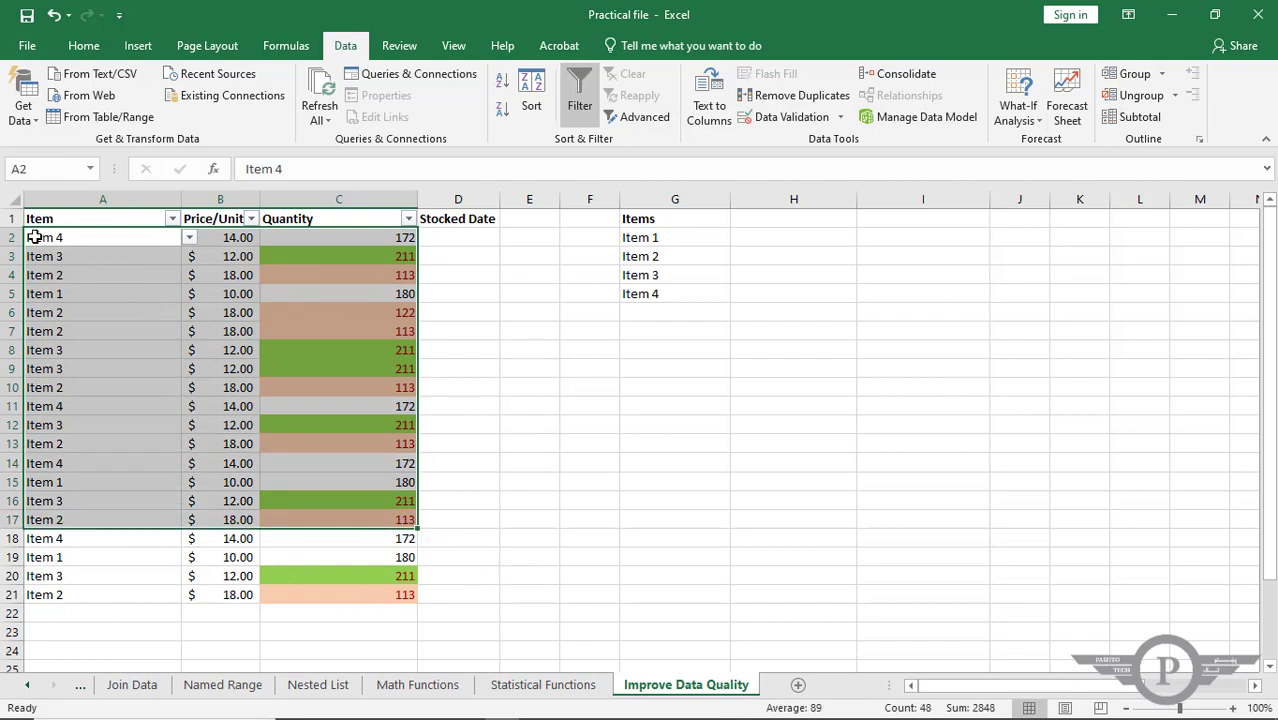
{"action": "left_click_drag", "start_coordinate": [34, 237], "coordinate": [363, 594]}
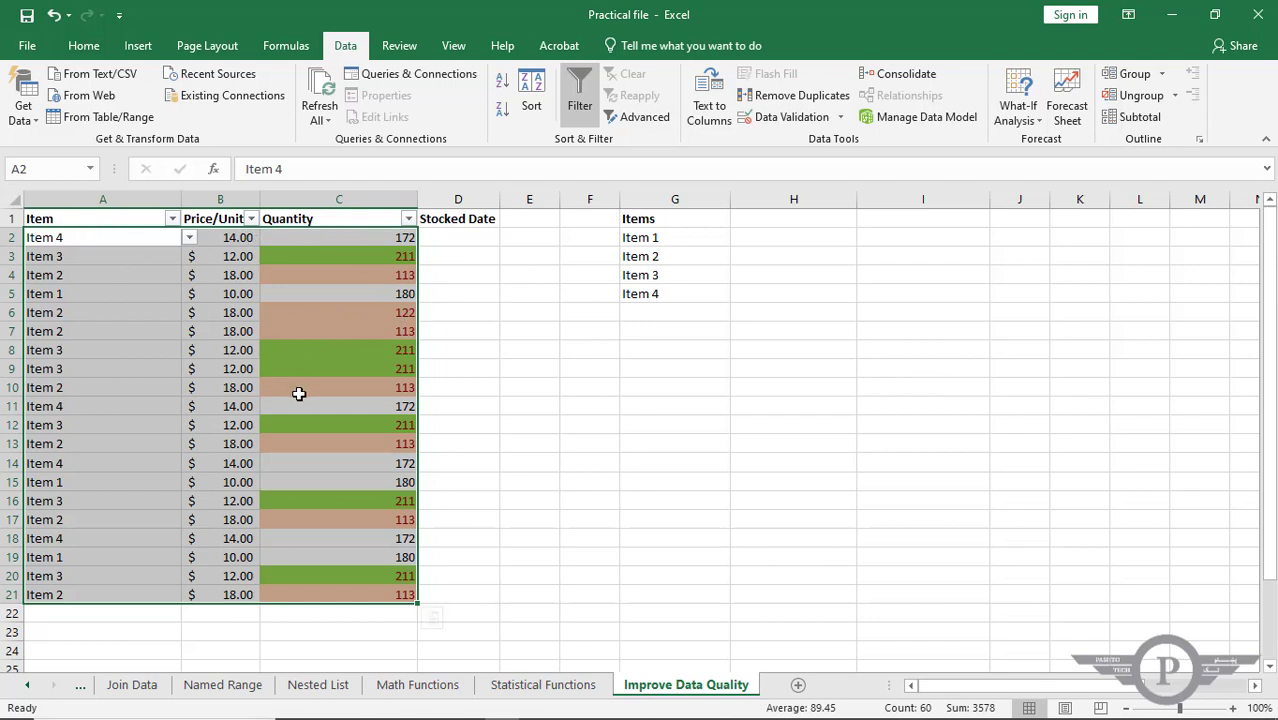
{"action": "left_click", "coordinate": [793, 100]}
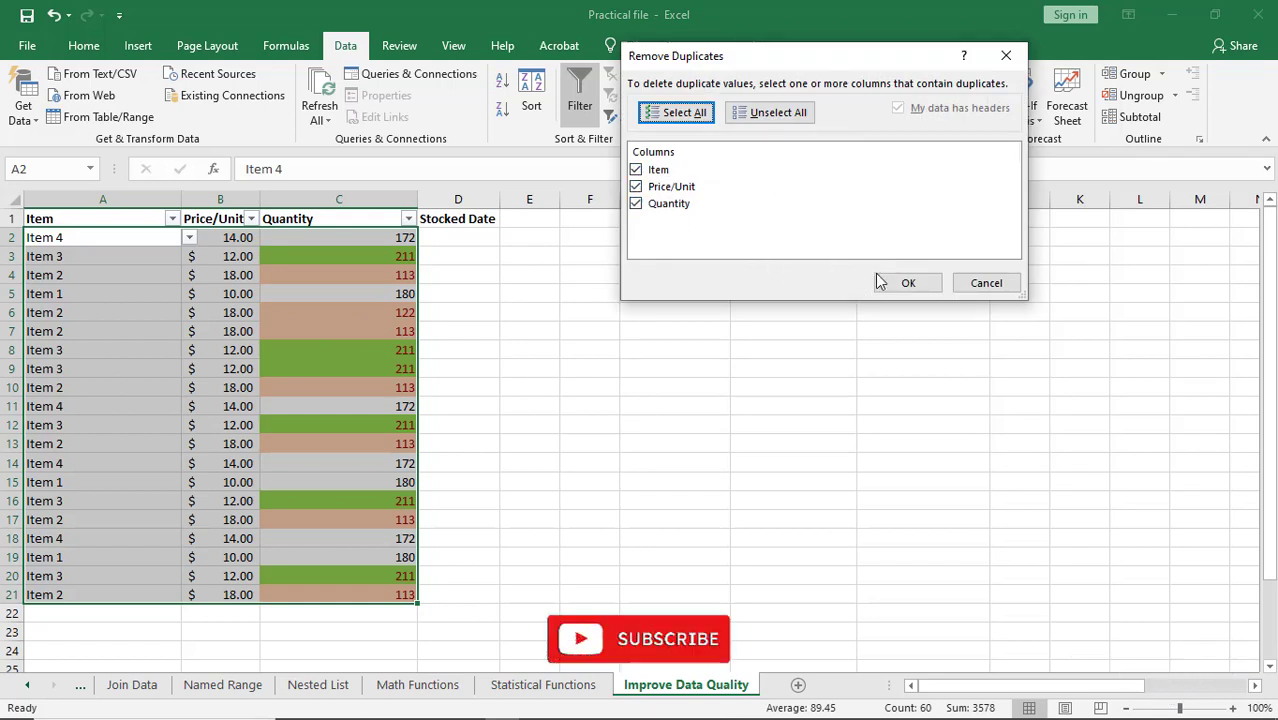
{"action": "left_click", "coordinate": [908, 283]}
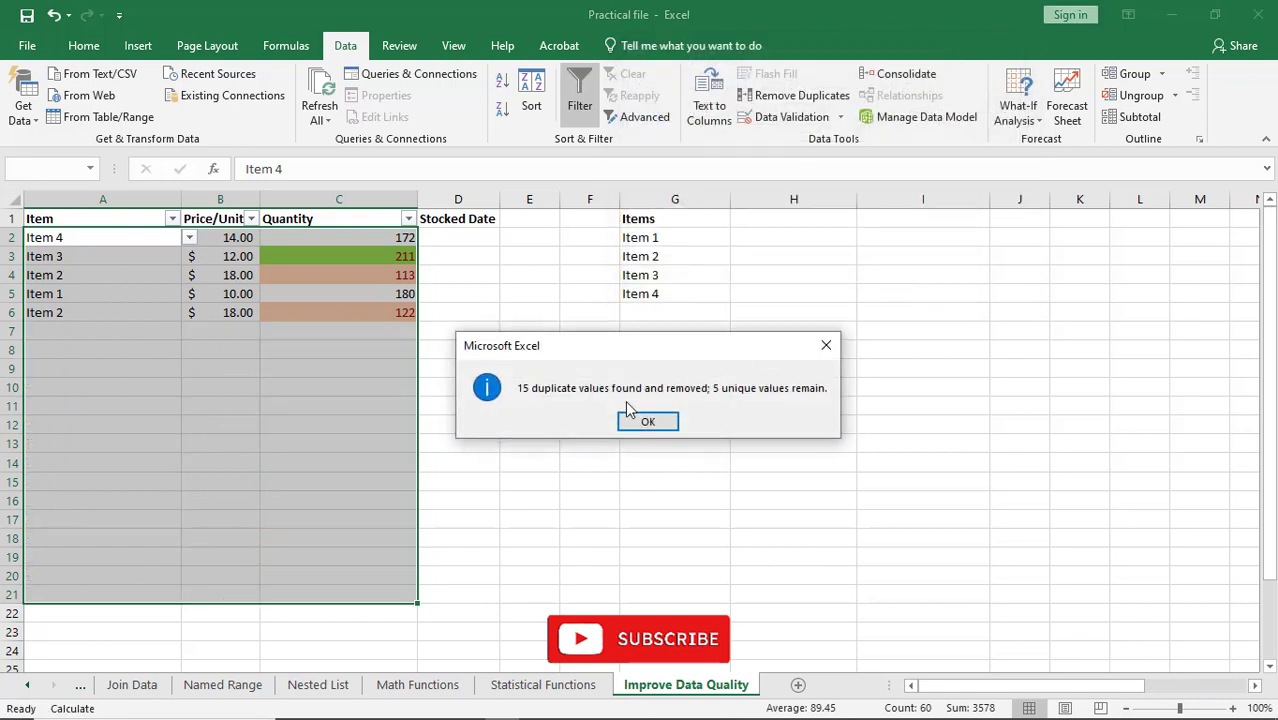
{"action": "left_click", "coordinate": [640, 421]}
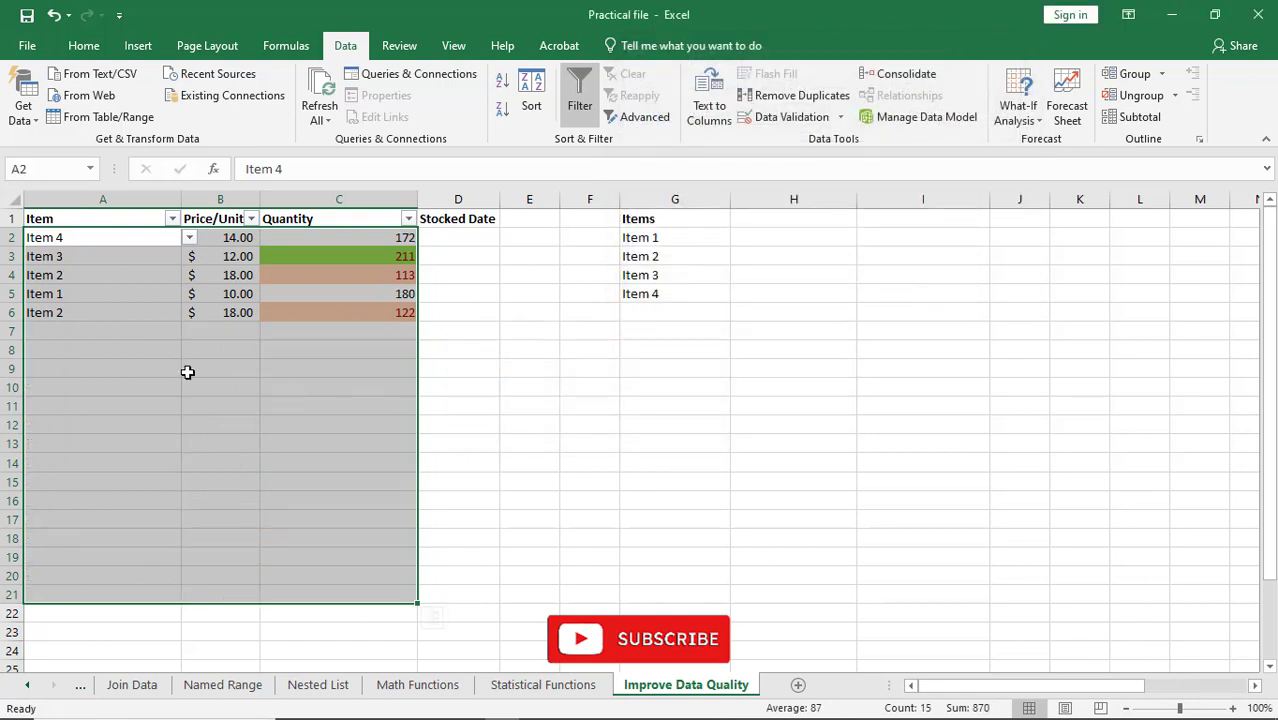
Step: Compare the item and quantity cells of the two Item 2 records in rows 4 and 6
{"action": "left_click", "coordinate": [100, 328]}
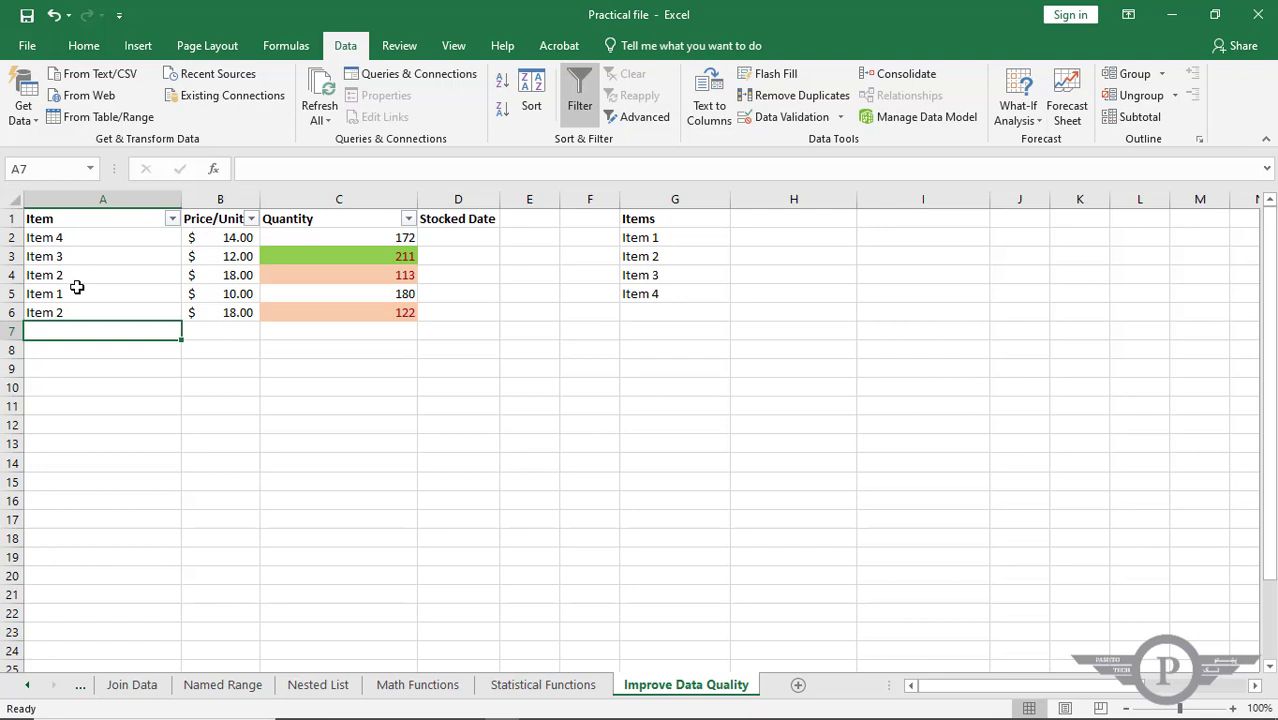
{"action": "left_click", "coordinate": [361, 311]}
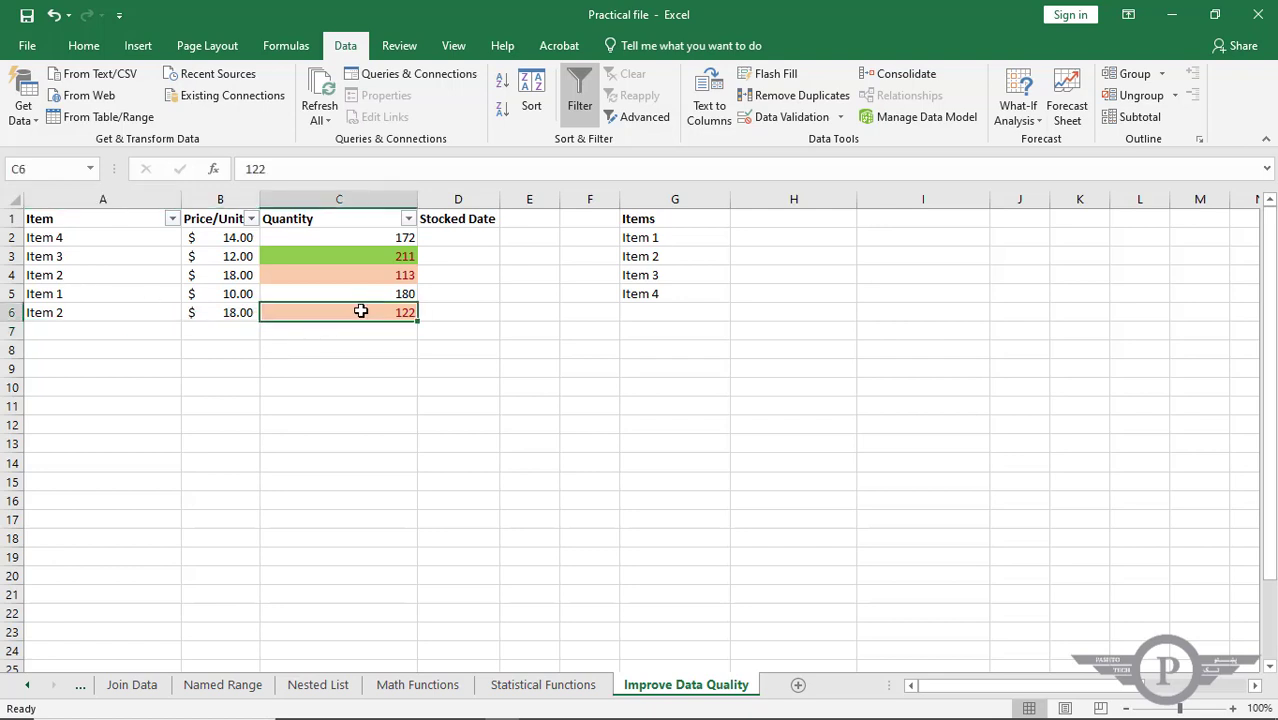
{"action": "left_click", "coordinate": [52, 312]}
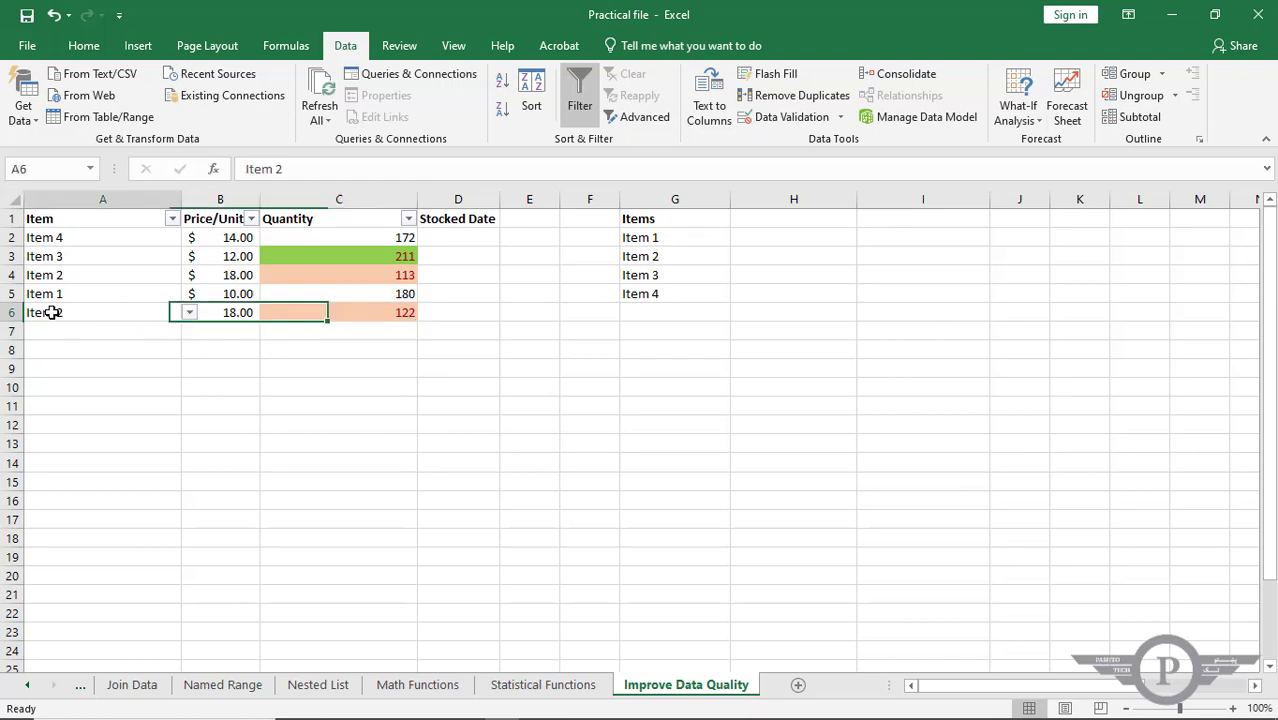
{"action": "left_click", "coordinate": [63, 272]}
{"action": "left_click", "coordinate": [367, 280]}
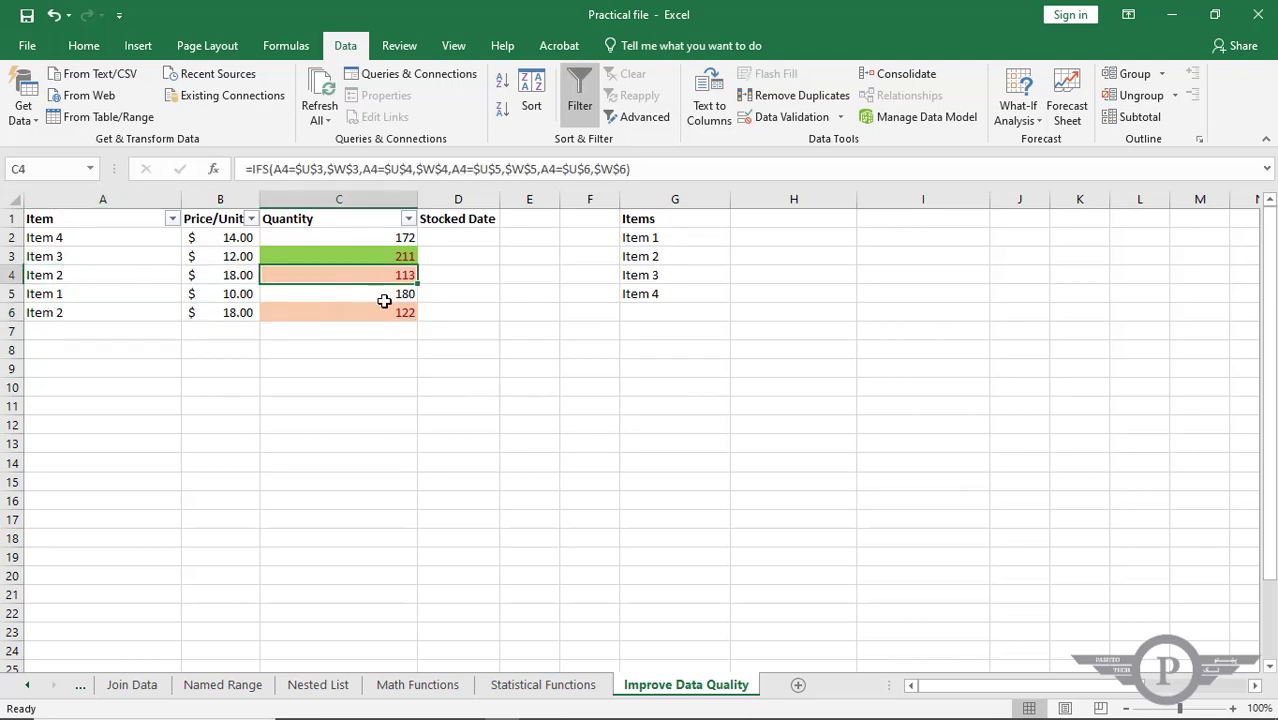
{"action": "left_click", "coordinate": [395, 316]}
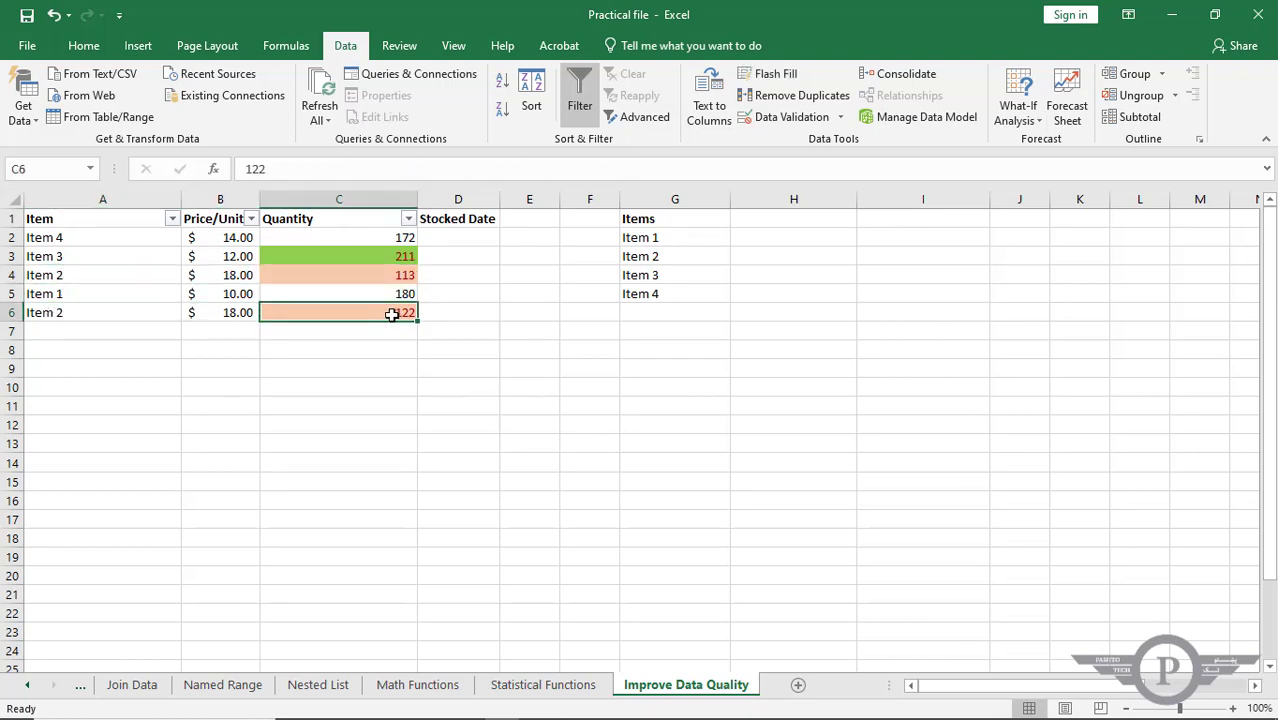
{"action": "left_click", "coordinate": [69, 317]}
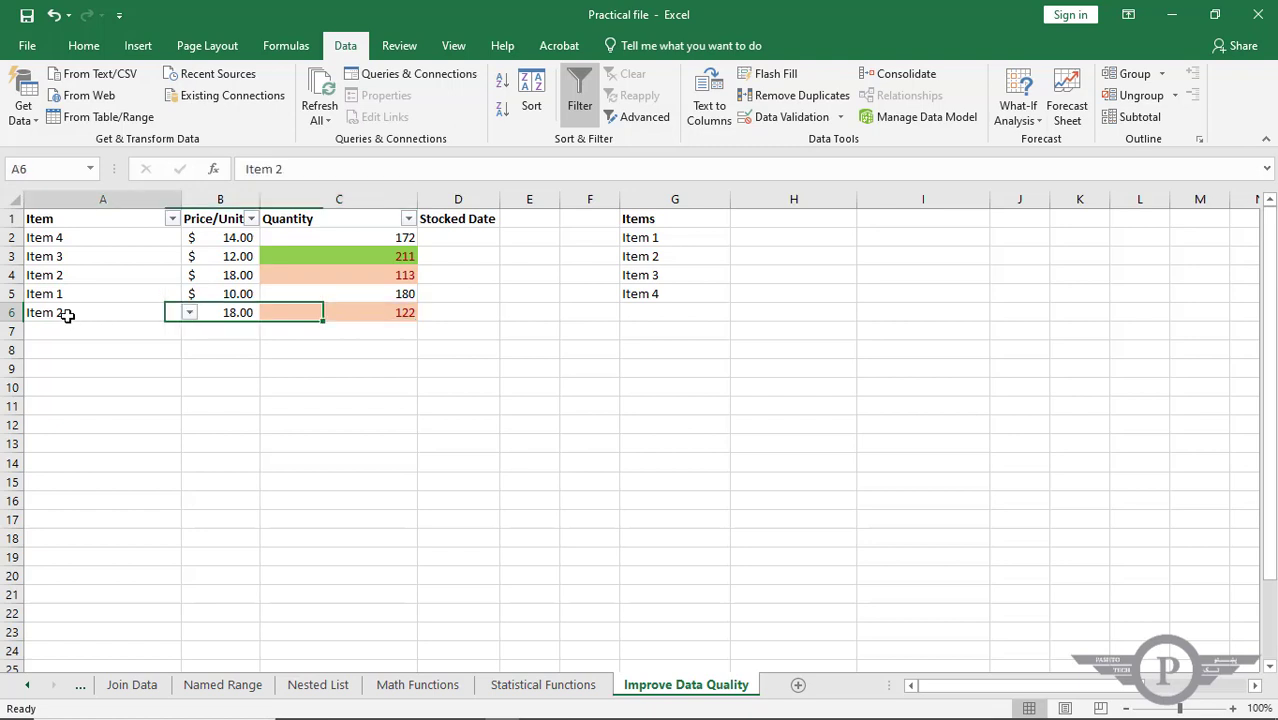
Step: Copy the Quantity formula from C5 down into C6, replacing the fixed quantity of the last Item 2 row
{"action": "left_click", "coordinate": [370, 292]}
{"action": "left_click_drag", "start_coordinate": [418, 302], "coordinate": [418, 332]}
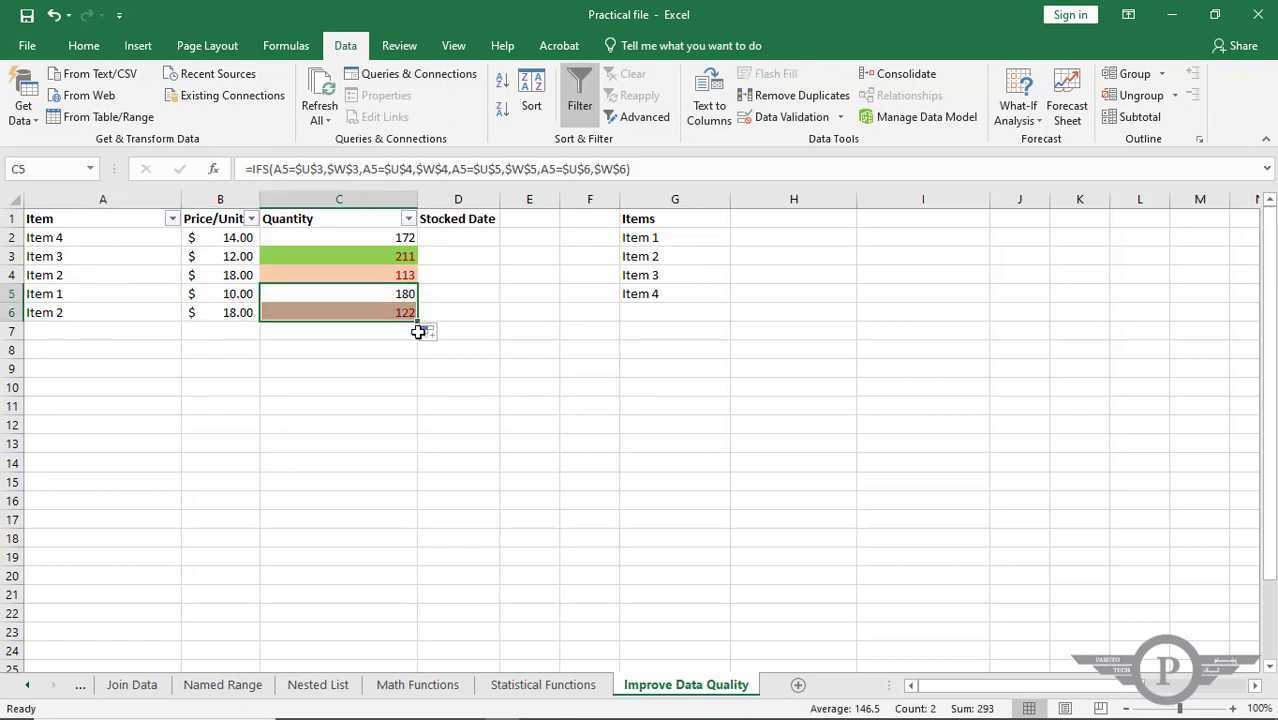
{"action": "left_click", "coordinate": [393, 314]}
Step: Remove duplicate rows from A2:C6, comparing the Item, Price/Unit and Quantity columns
{"action": "left_click_drag", "start_coordinate": [111, 313], "coordinate": [362, 237]}
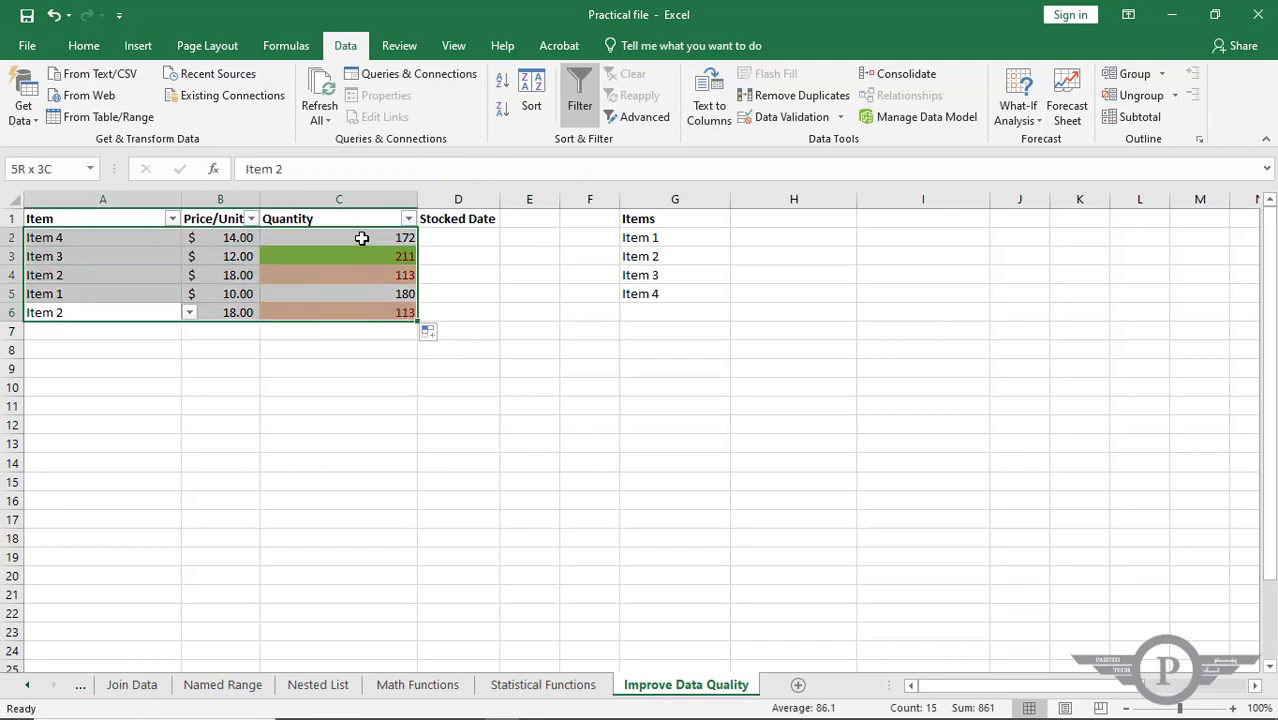
{"action": "left_click", "coordinate": [808, 96]}
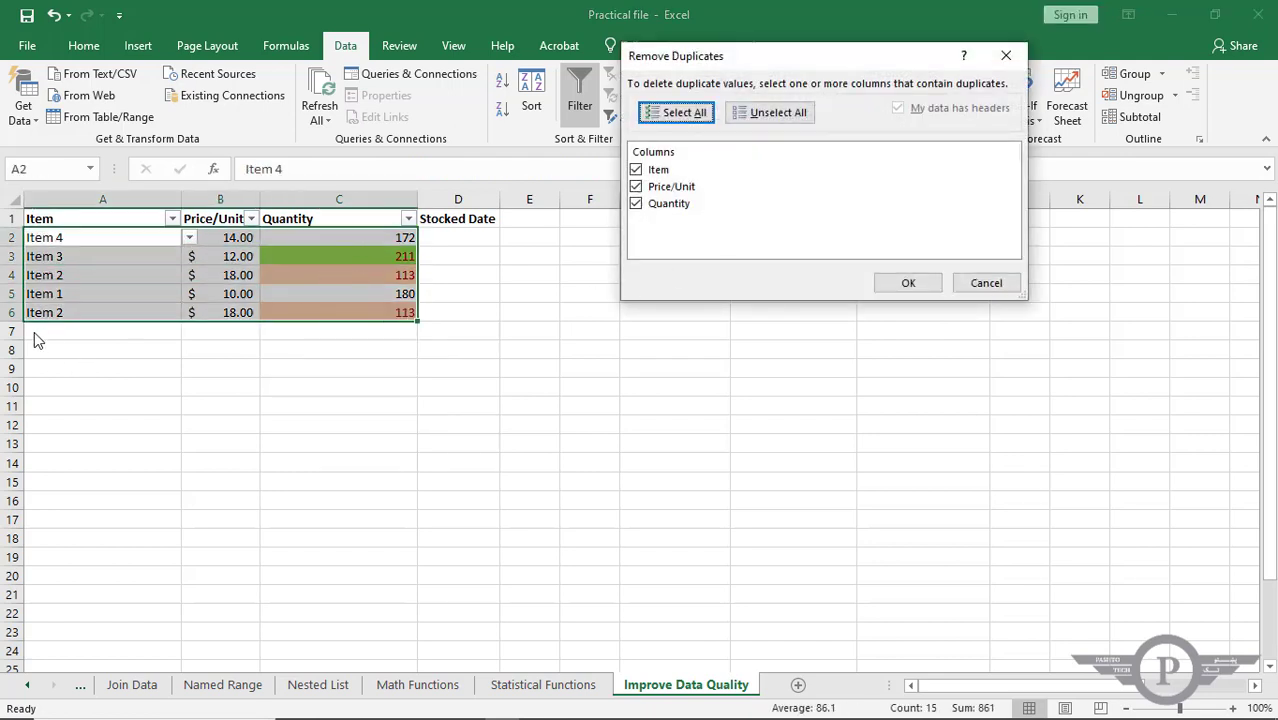